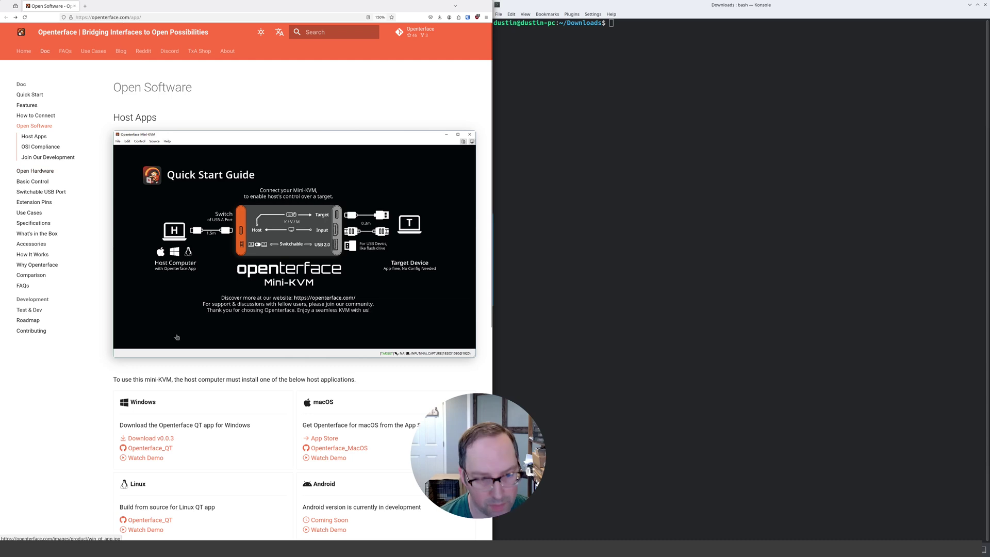
Open the Openterface_QT GitHub README and copy its Linux build-environment preparation commands
{"action": "scroll", "coordinate": [129, 392], "scroll_direction": "down", "scroll_amount": 3}
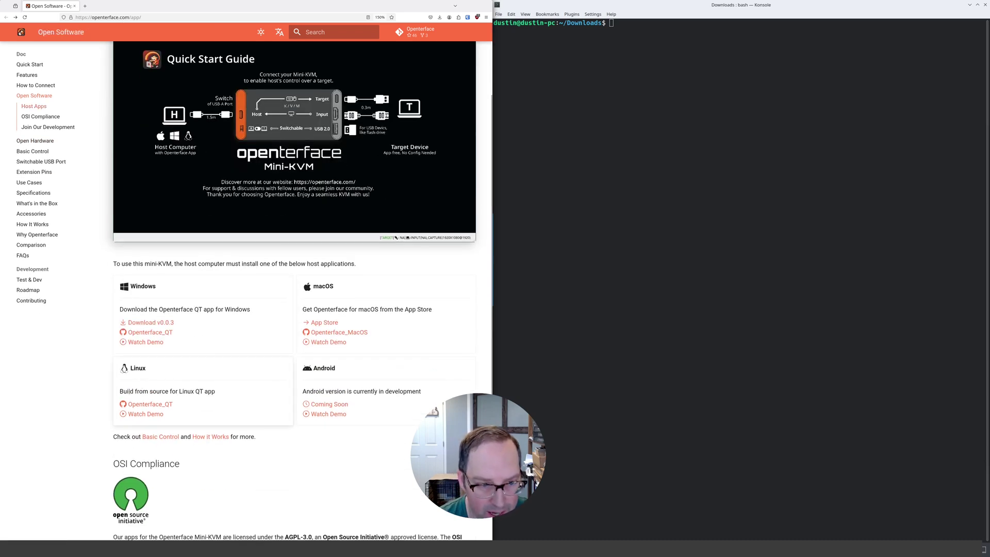
{"action": "left_click", "coordinate": [135, 404]}
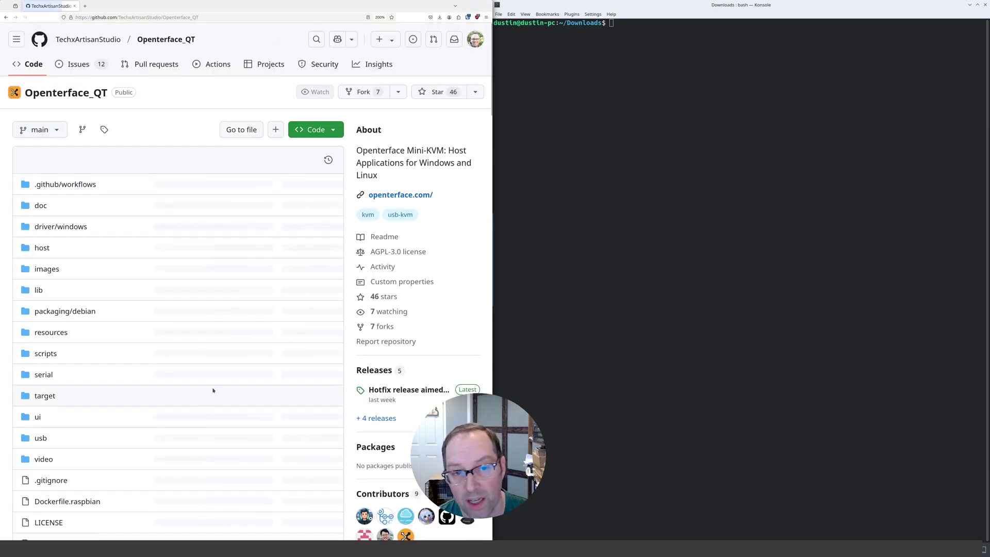
{"action": "scroll", "coordinate": [239, 377], "scroll_direction": "down", "scroll_amount": 15}
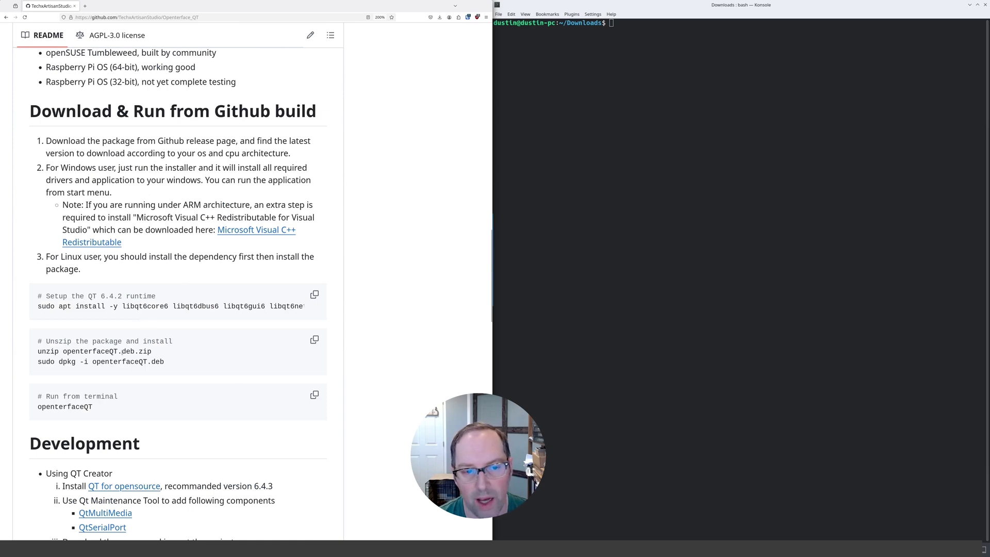
{"action": "left_click_drag", "start_coordinate": [122, 352], "coordinate": [149, 352]}
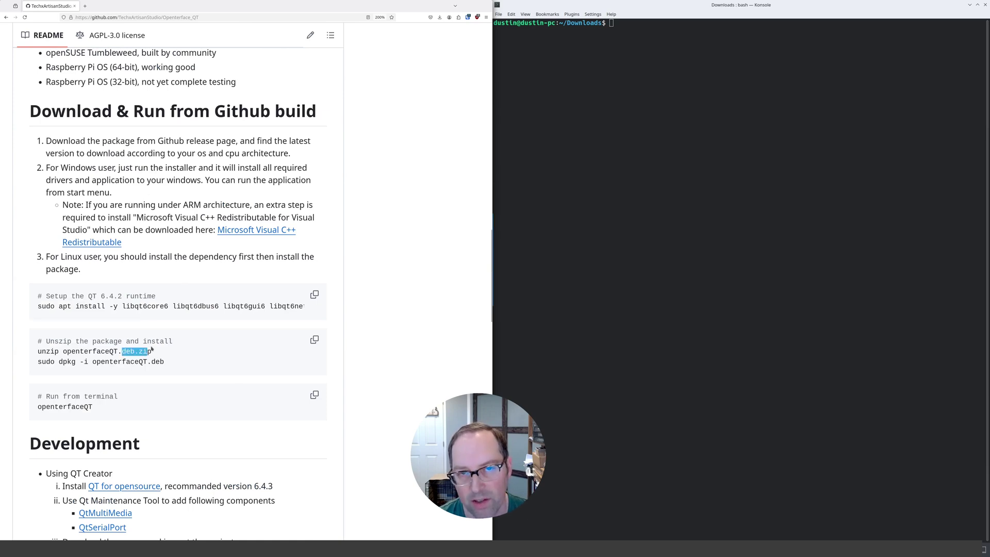
{"action": "scroll", "coordinate": [167, 367], "scroll_direction": "down", "scroll_amount": 6}
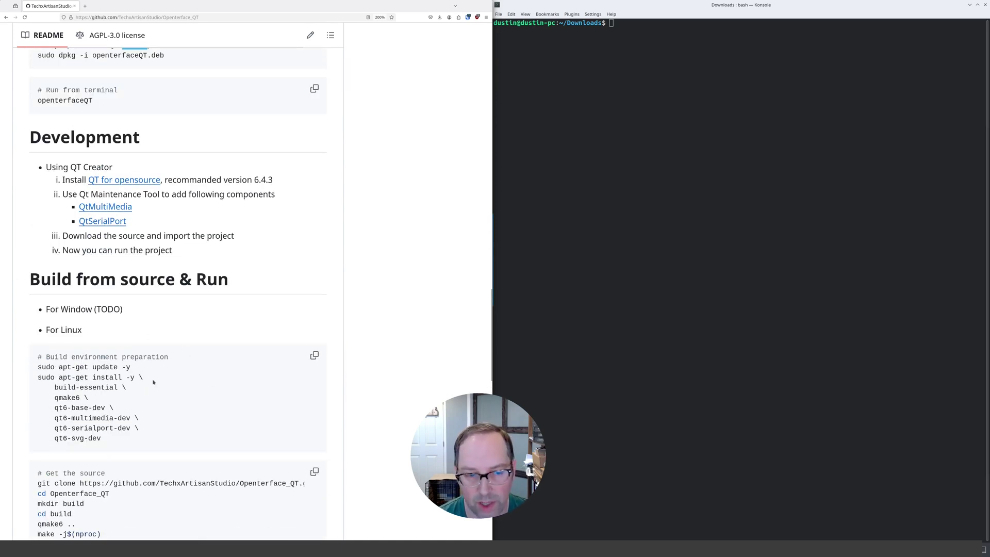
{"action": "scroll", "coordinate": [115, 364], "scroll_direction": "down", "scroll_amount": 3}
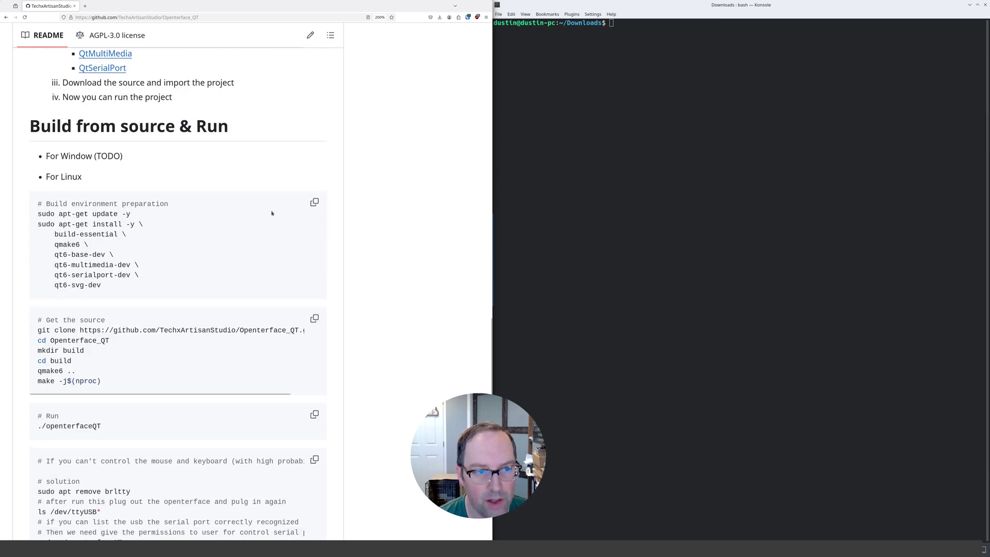
{"action": "left_click", "coordinate": [314, 202]}
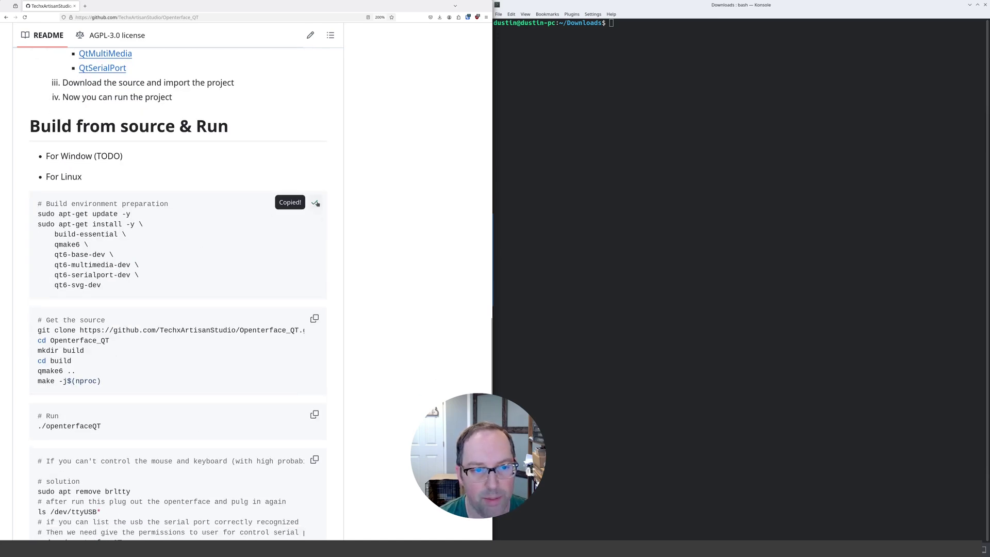
Paste and run the build-environment commands in Konsole, confirming build-essential, qmake6 and Qt6 packages are newest
{"action": "left_click", "coordinate": [565, 102]}
{"action": "key", "text": "ctrl+shift+v"}
{"action": "key", "text": "Return"}
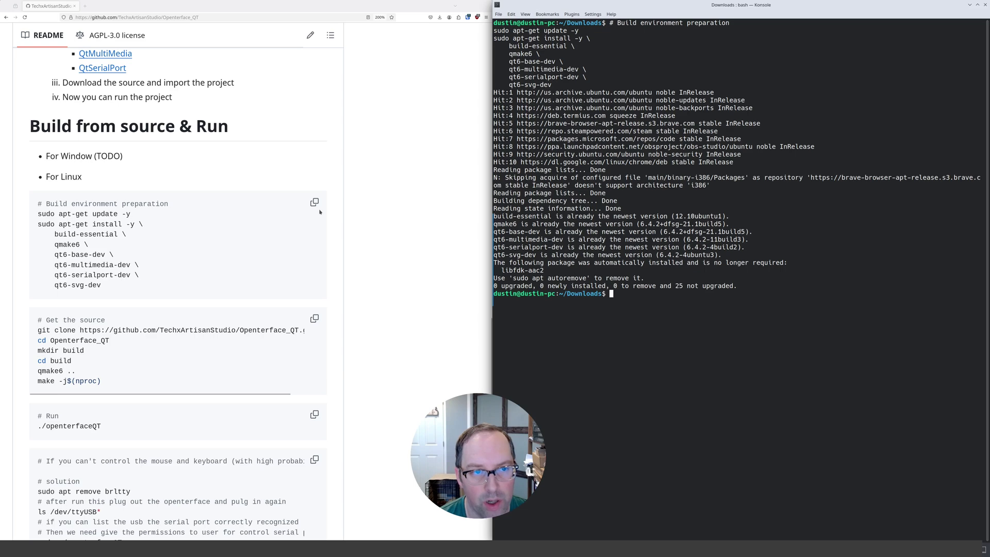
{"action": "scroll", "coordinate": [319, 211], "scroll_direction": "up", "scroll_amount": 10}
{"action": "left_click", "coordinate": [393, 84]}
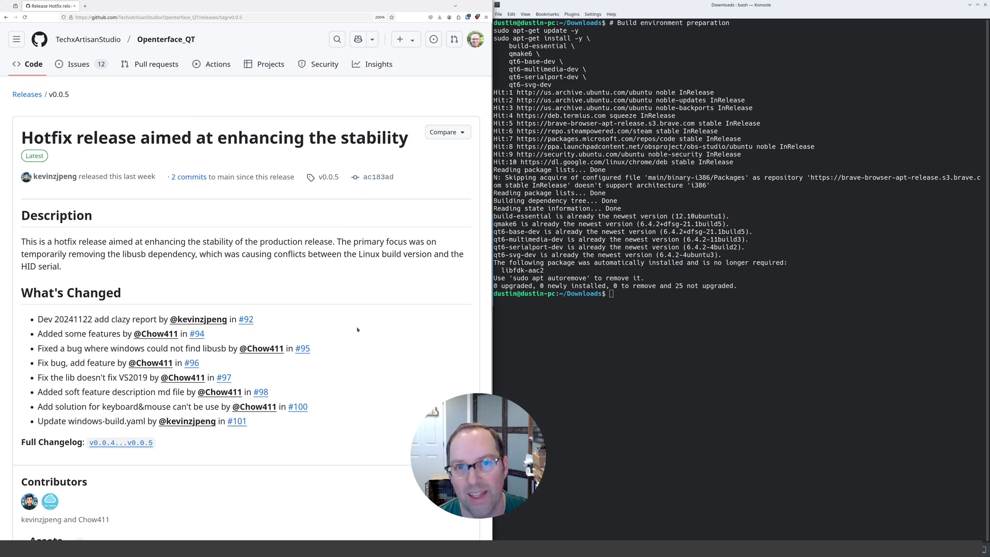
{"action": "scroll", "coordinate": [357, 331], "scroll_direction": "down", "scroll_amount": 3}
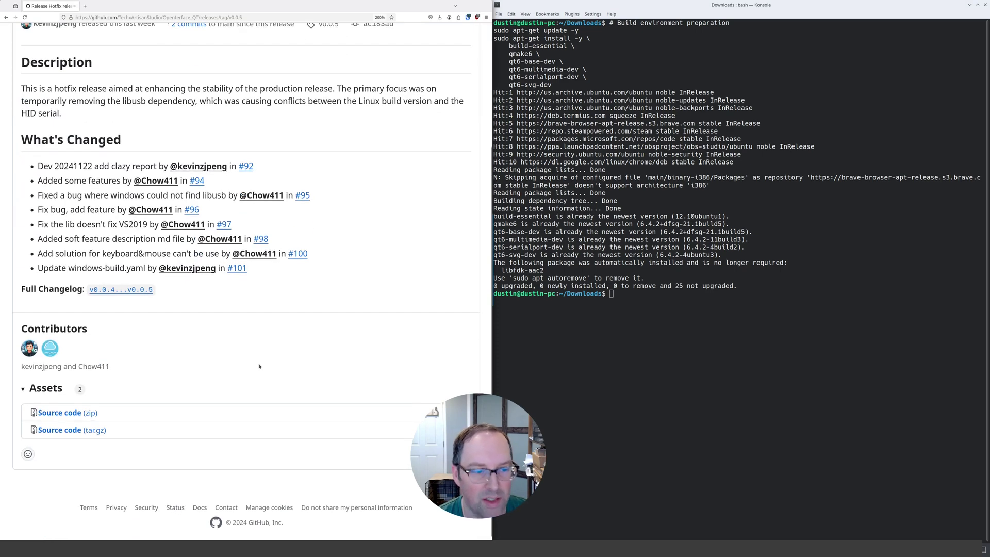
{"action": "scroll", "coordinate": [82, 309], "scroll_direction": "up", "scroll_amount": 3}
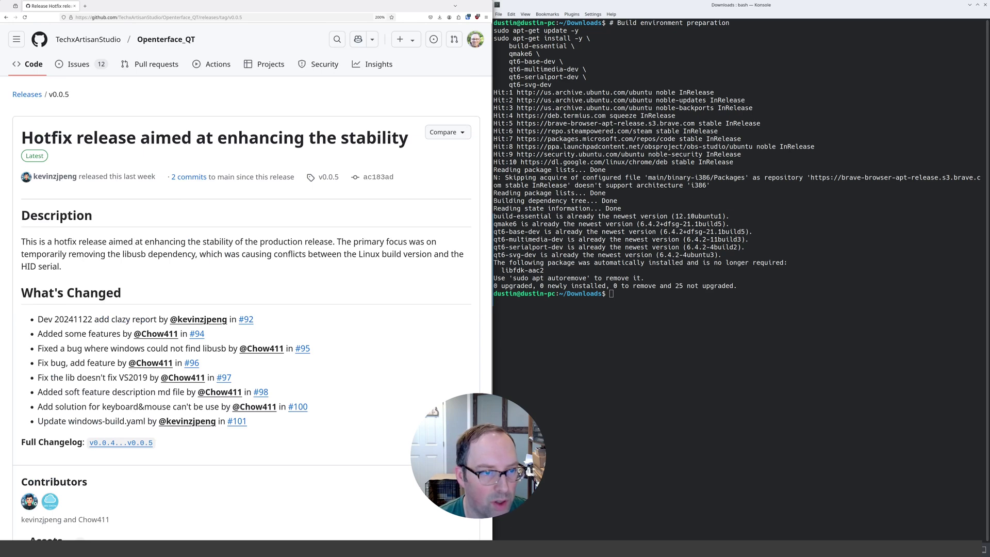
{"action": "left_click_drag", "start_coordinate": [94, 241], "coordinate": [21, 241]}
{"action": "left_click", "coordinate": [99, 213]}
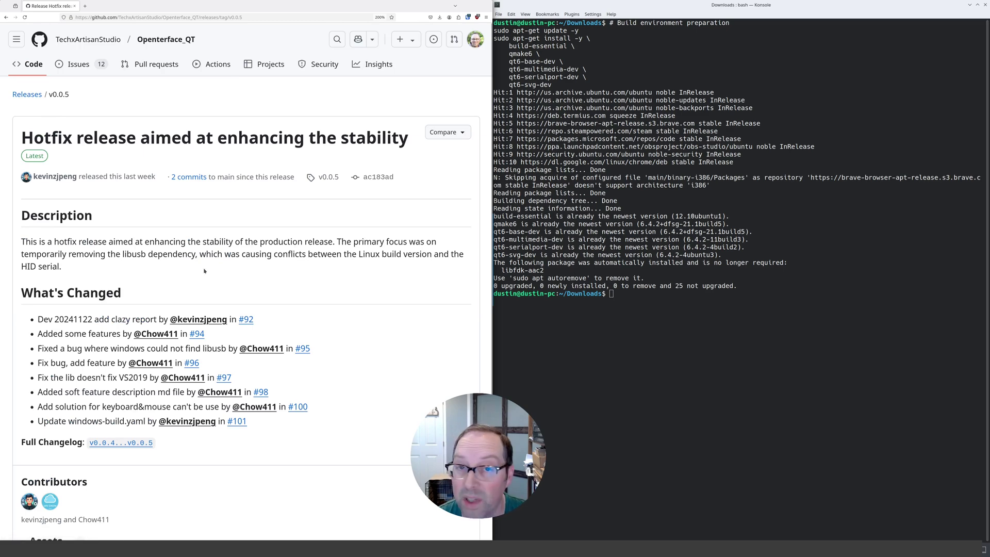
{"action": "scroll", "coordinate": [204, 270], "scroll_direction": "down", "scroll_amount": 3}
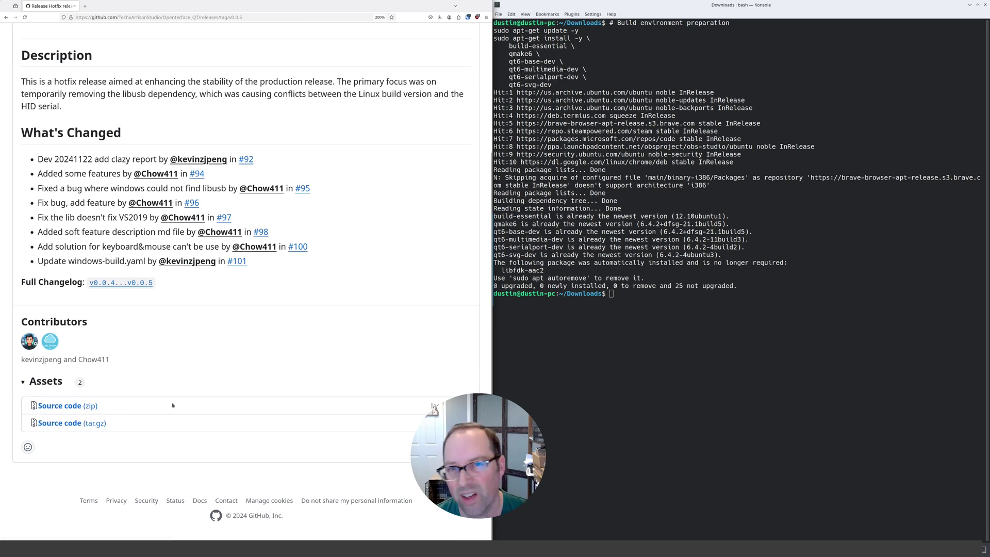
{"action": "key", "text": "alt+Left"}
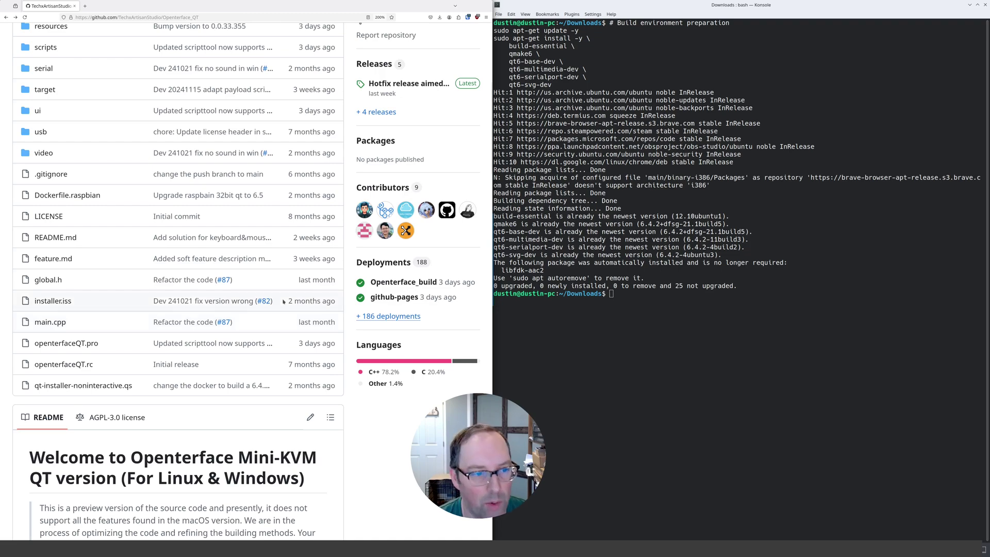
Scroll the README down to the Get the source mkdir-to-make build steps and Run command
{"action": "scroll", "coordinate": [273, 318], "scroll_direction": "down", "scroll_amount": 10}
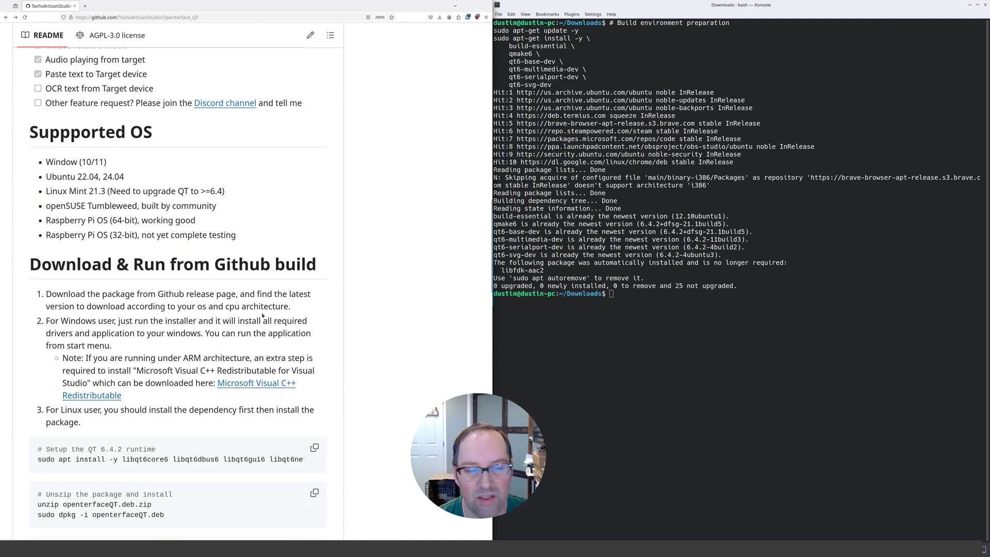
{"action": "scroll", "coordinate": [262, 315], "scroll_direction": "down", "scroll_amount": 8}
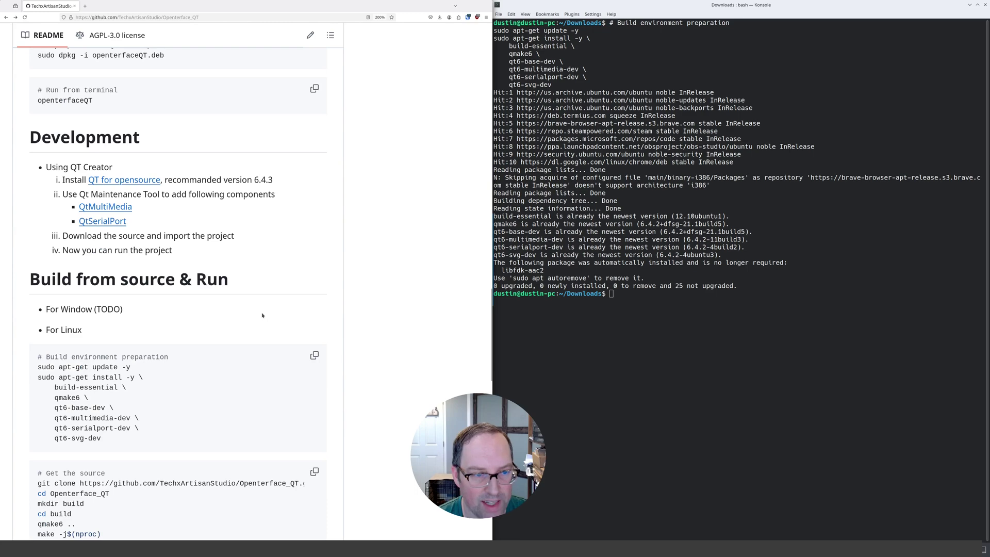
{"action": "scroll", "coordinate": [263, 316], "scroll_direction": "down", "scroll_amount": 3}
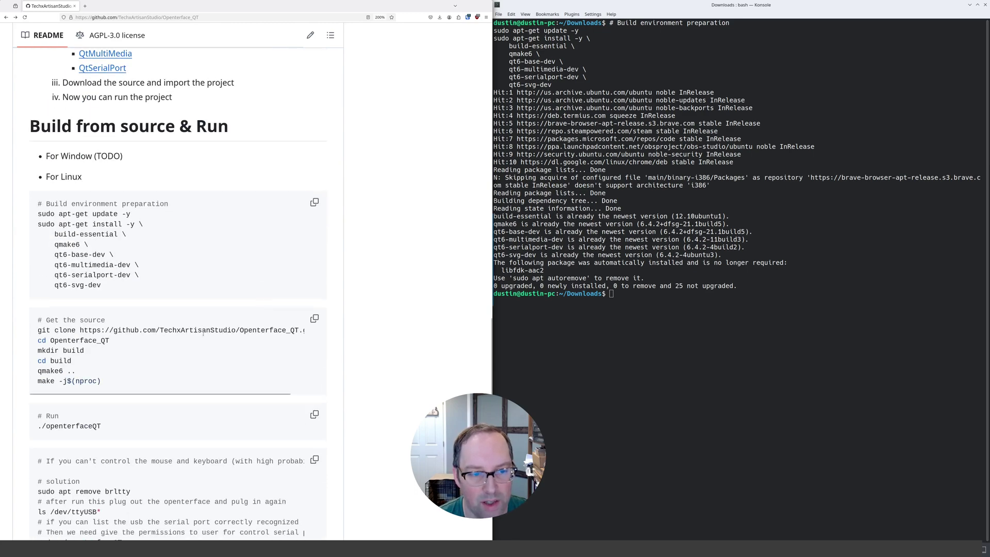
{"action": "scroll", "coordinate": [203, 333], "scroll_direction": "down", "scroll_amount": 3}
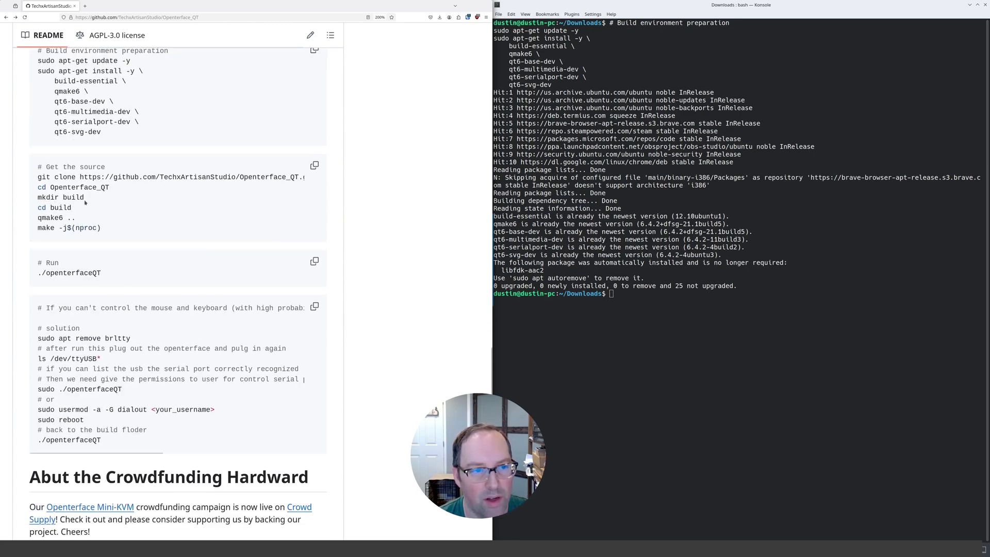
{"action": "left_click_drag", "start_coordinate": [42, 198], "coordinate": [88, 227]}
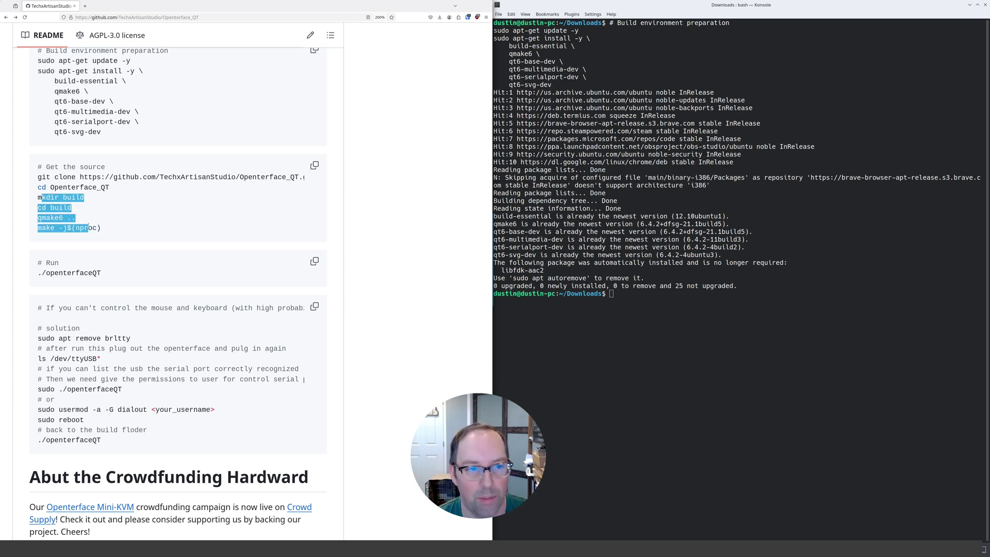
{"action": "left_click", "coordinate": [85, 207]}
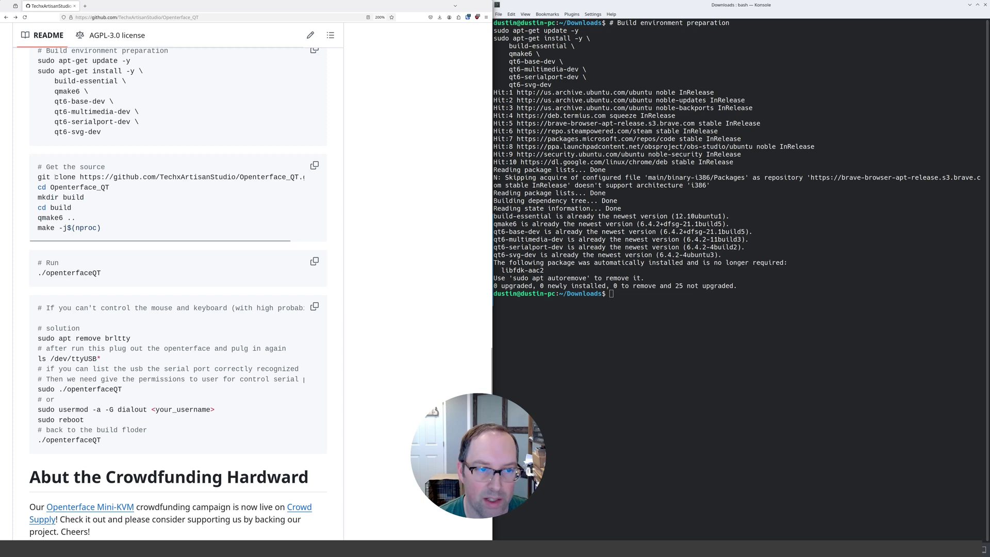
{"action": "left_click", "coordinate": [506, 233]}
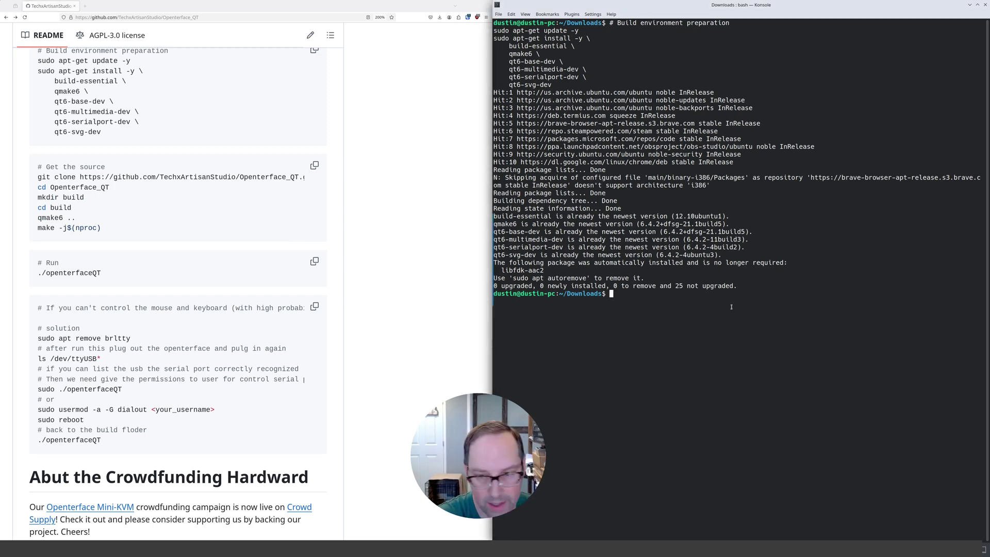
Change into the Openterface_QT-0.0.5 source folder in Konsole
{"action": "type", "text": "cd "}
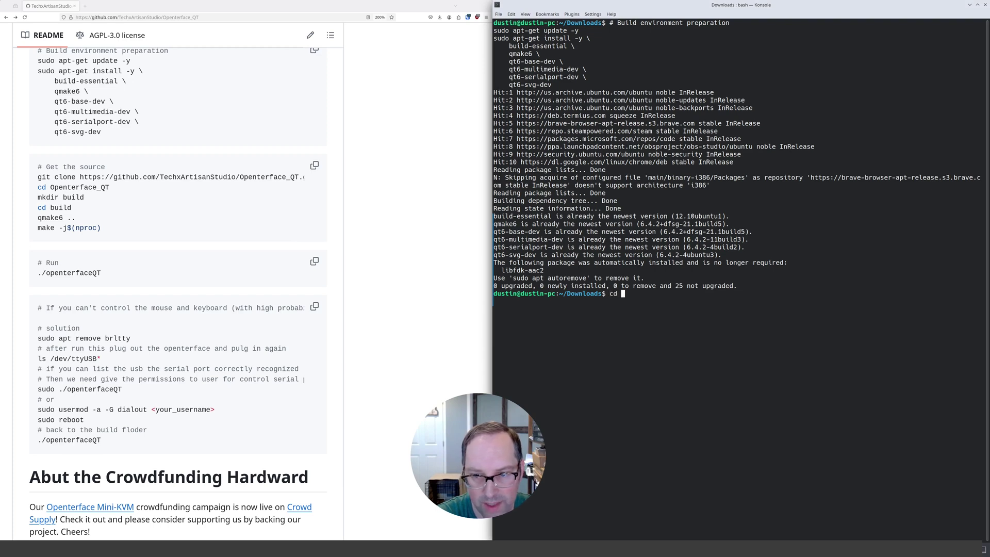
{"action": "type", "text": "OP"}
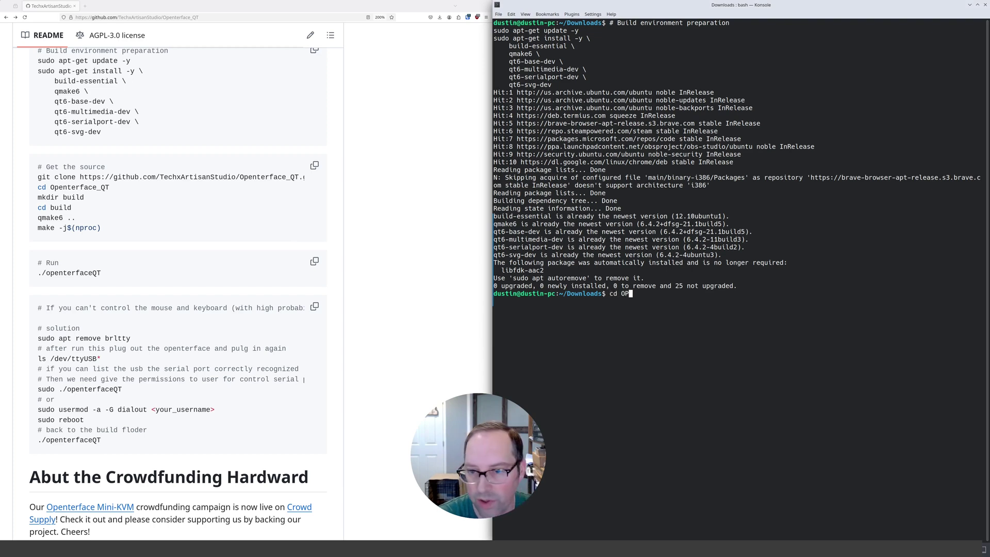
{"action": "key", "text": "Tab"}
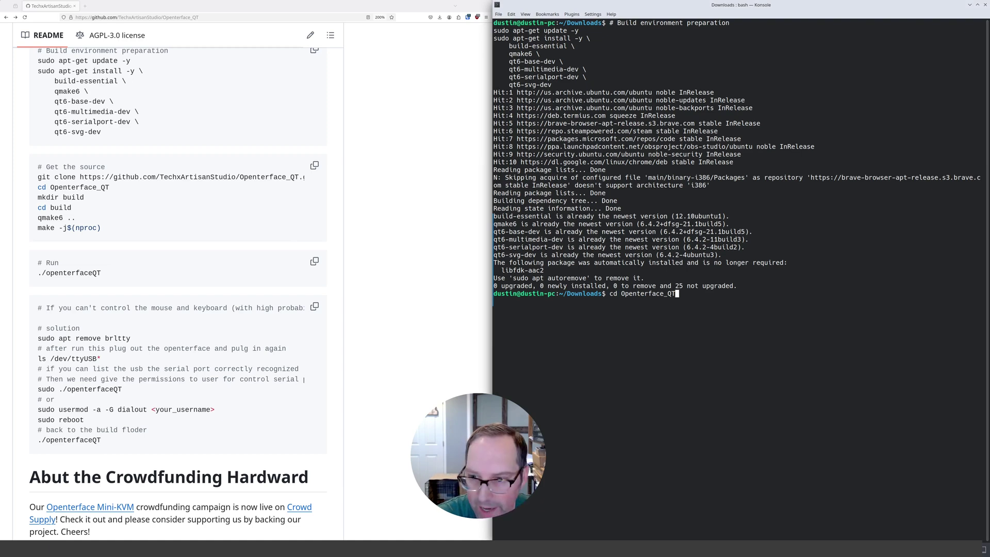
{"action": "type", "text": "-"}
{"action": "key", "text": "Tab"}
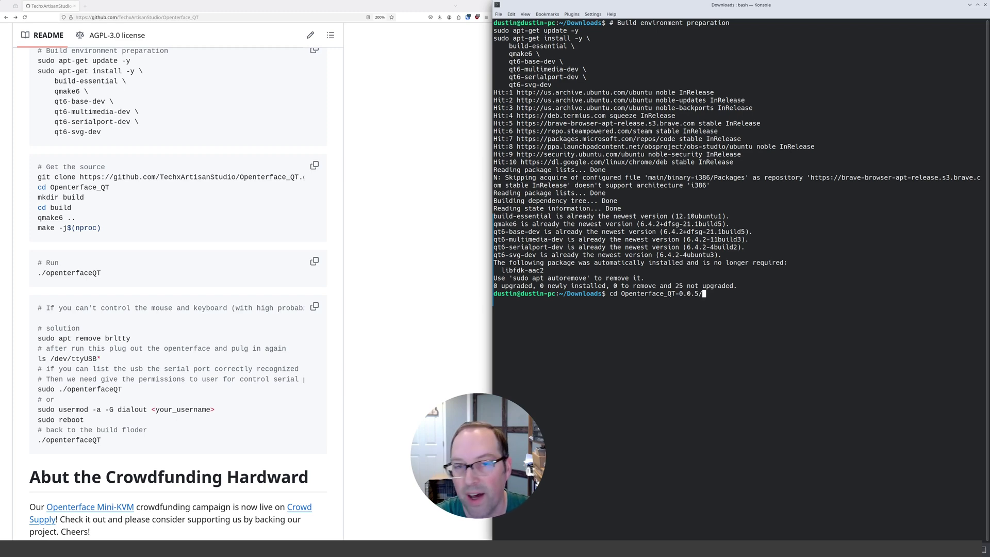
{"action": "key", "text": "Return"}
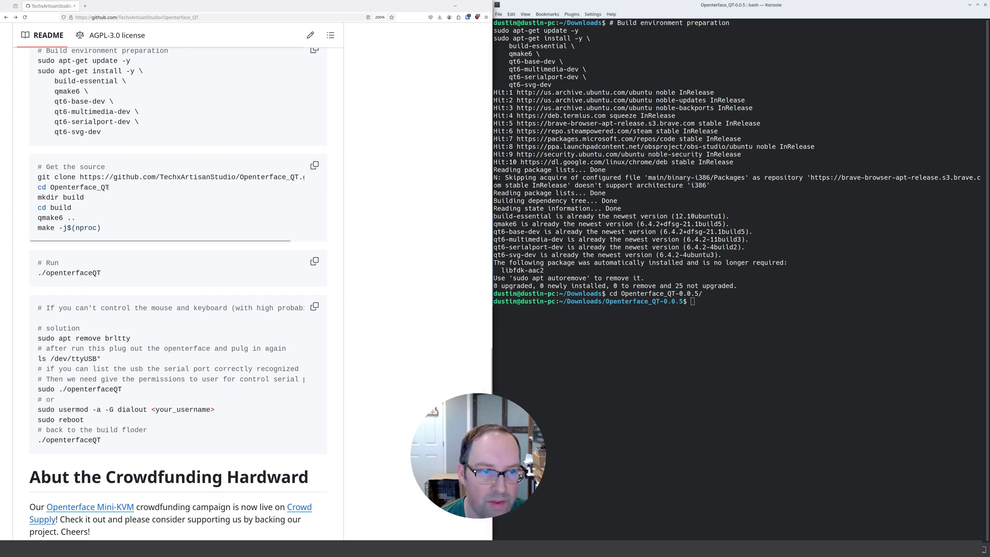
{"action": "double_click", "coordinate": [79, 187]}
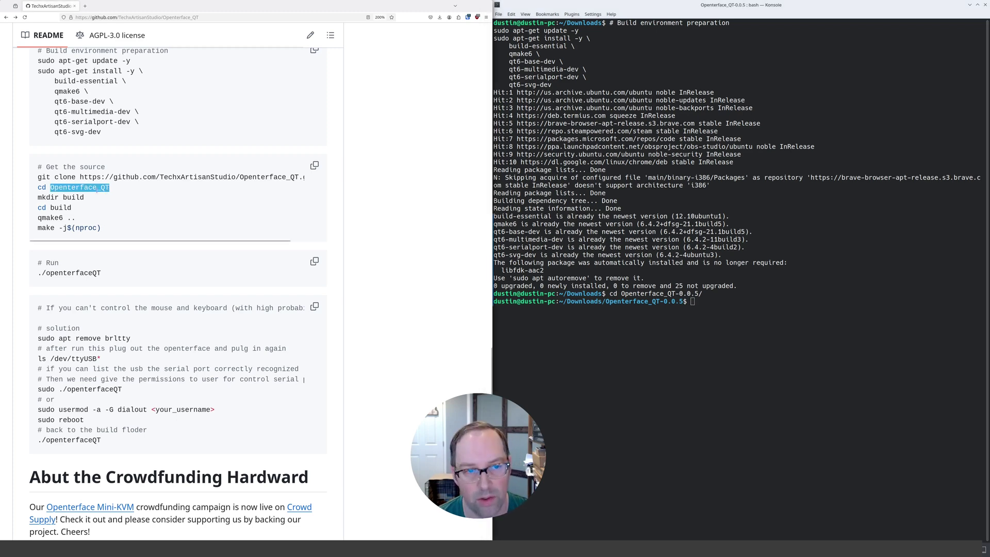
{"action": "left_click", "coordinate": [80, 187]}
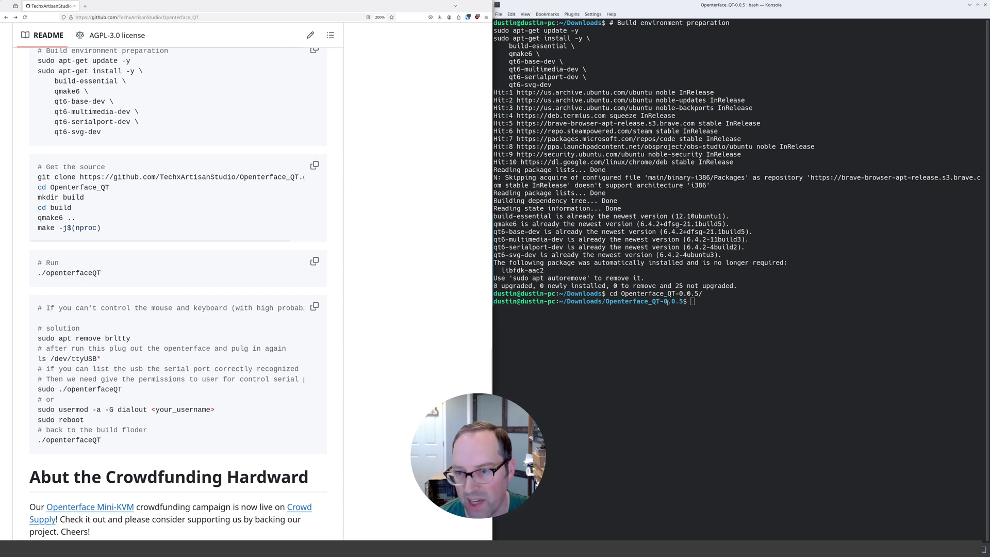
{"action": "left_click", "coordinate": [628, 293]}
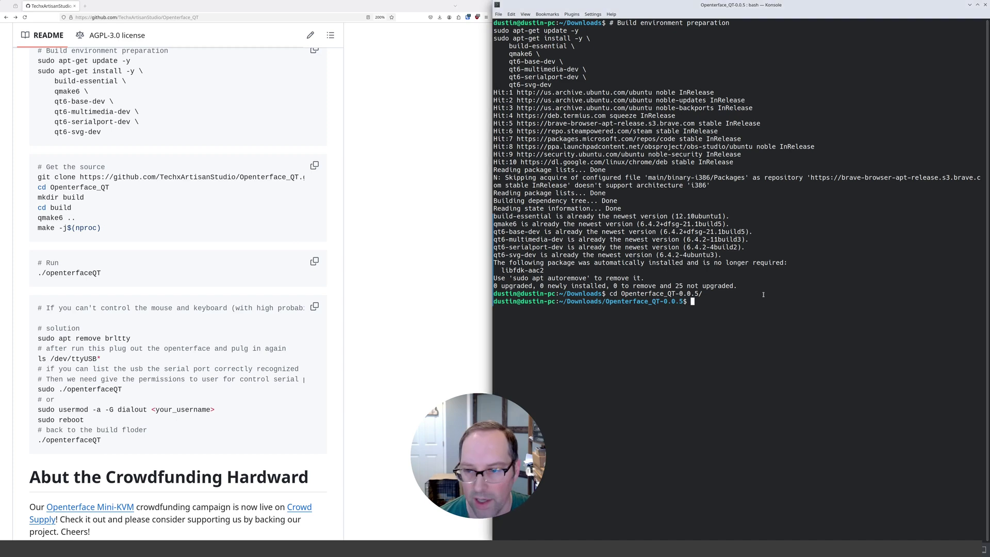
Create a build folder, enter it, and generate the makefiles with qmake6 ..
{"action": "type", "text": "mkdir "}
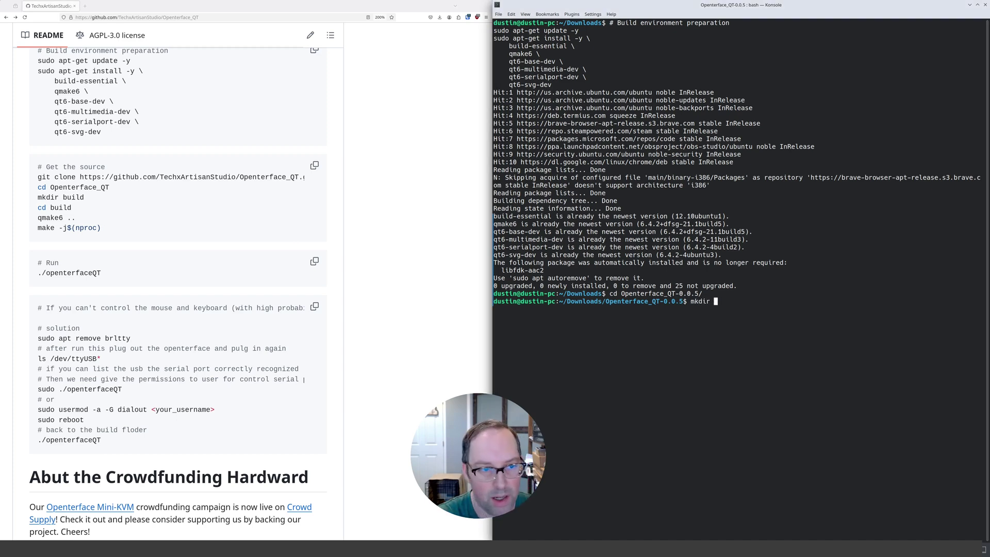
{"action": "type", "text": "build"}
{"action": "key", "text": "Return"}
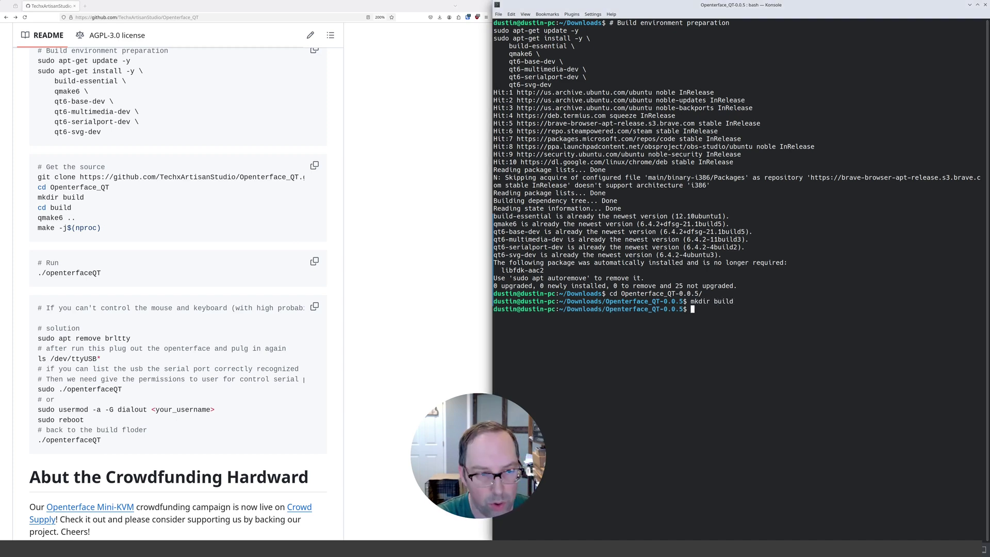
{"action": "type", "text": "cd build"}
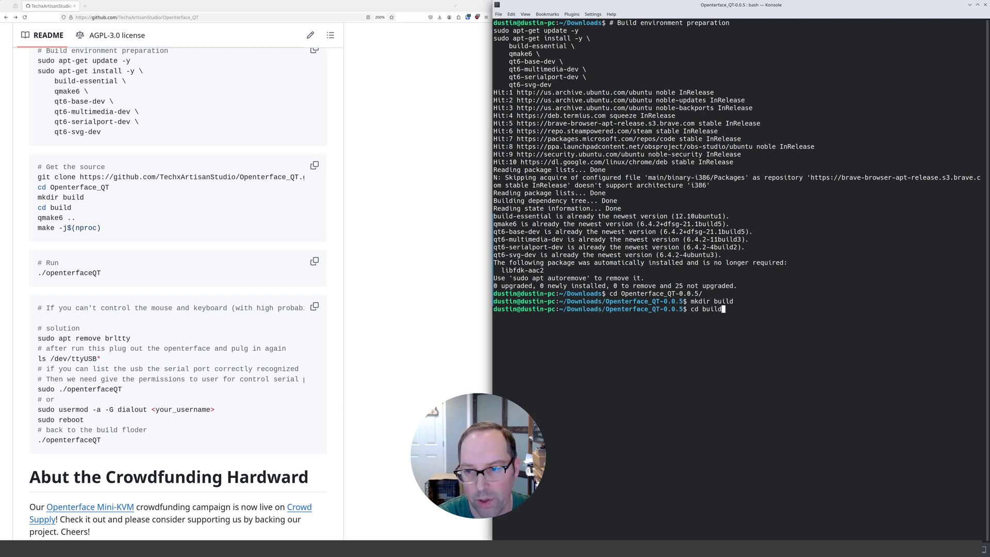
{"action": "key", "text": "Return"}
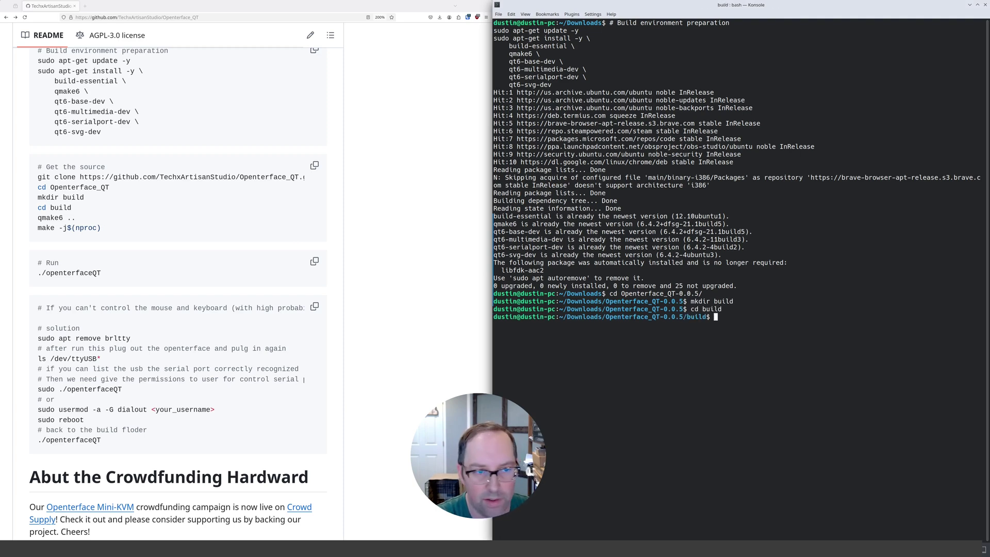
{"action": "type", "text": "qmake"}
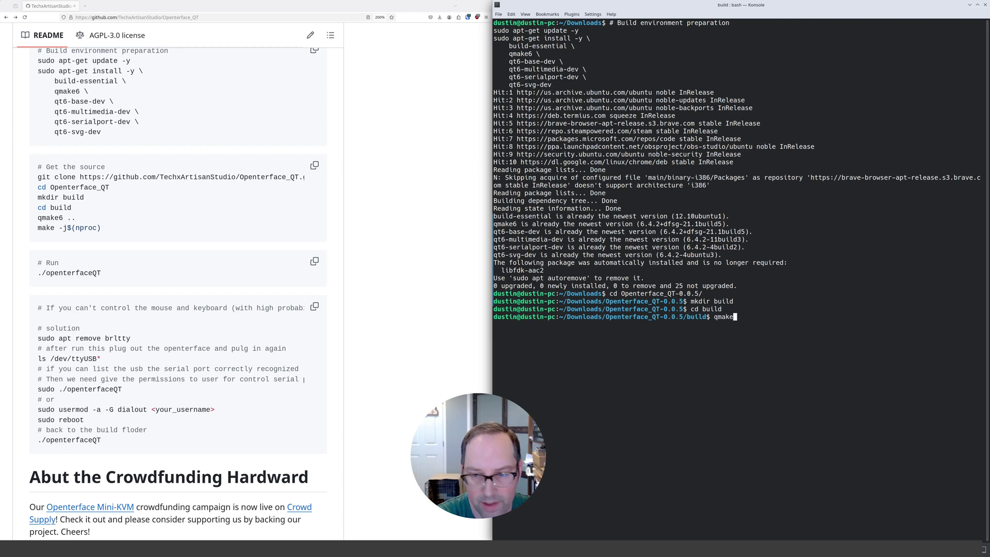
{"action": "type", "text": "6 .."}
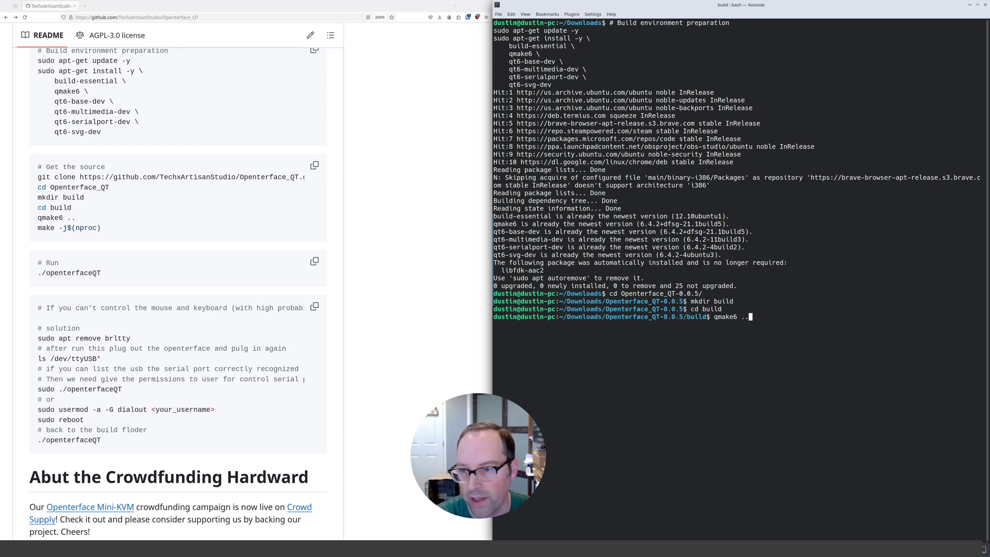
{"action": "key", "text": "Return"}
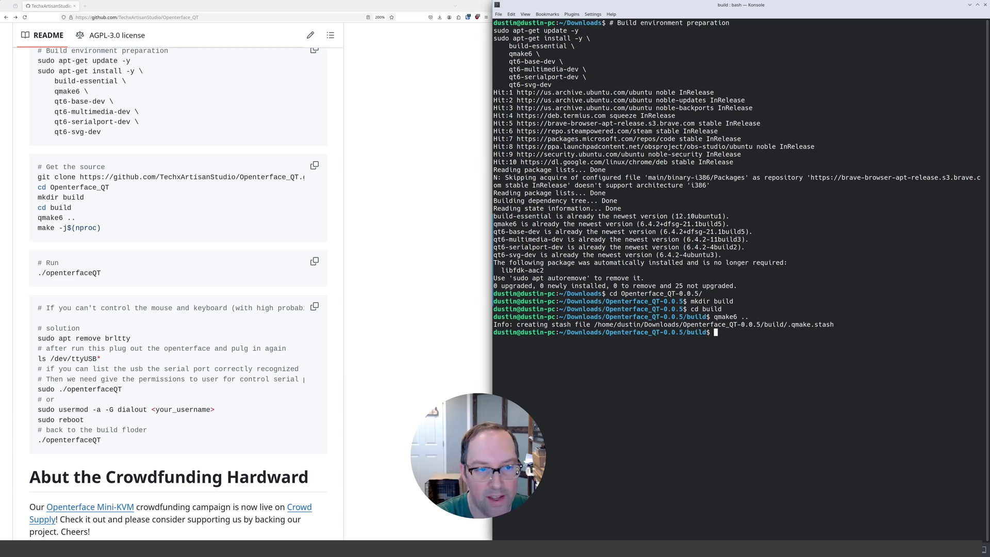
Compile Openterface QT with make -j$(nproc) copied from the README
{"action": "type", "text": "make "}
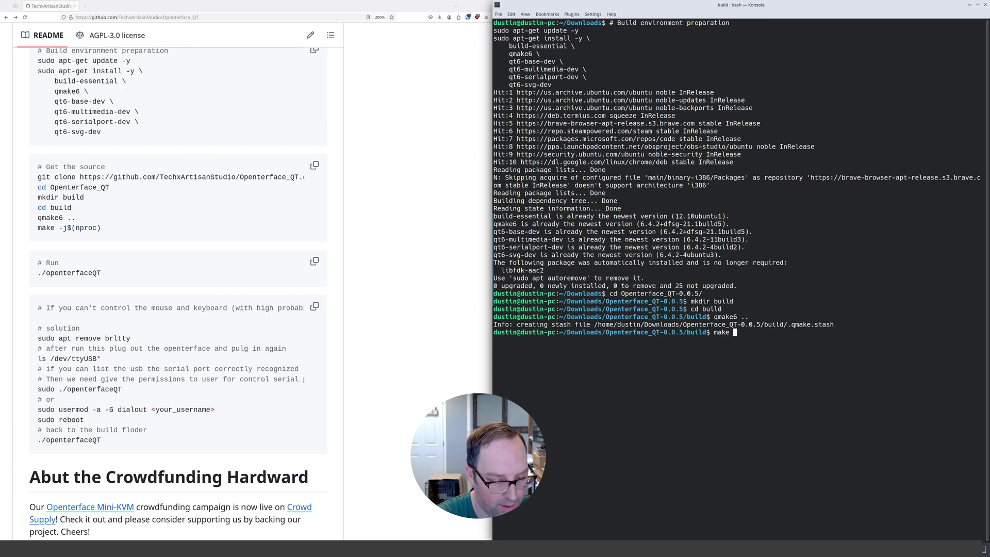
{"action": "type", "text": "-j"}
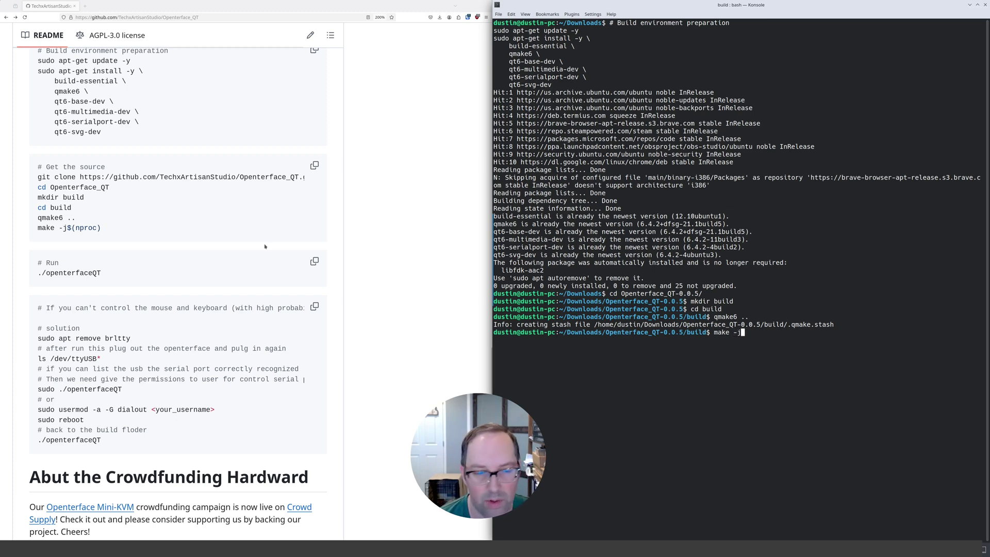
{"action": "left_click_drag", "start_coordinate": [105, 228], "coordinate": [28, 232]}
{"action": "key", "text": "ctrl+c"}
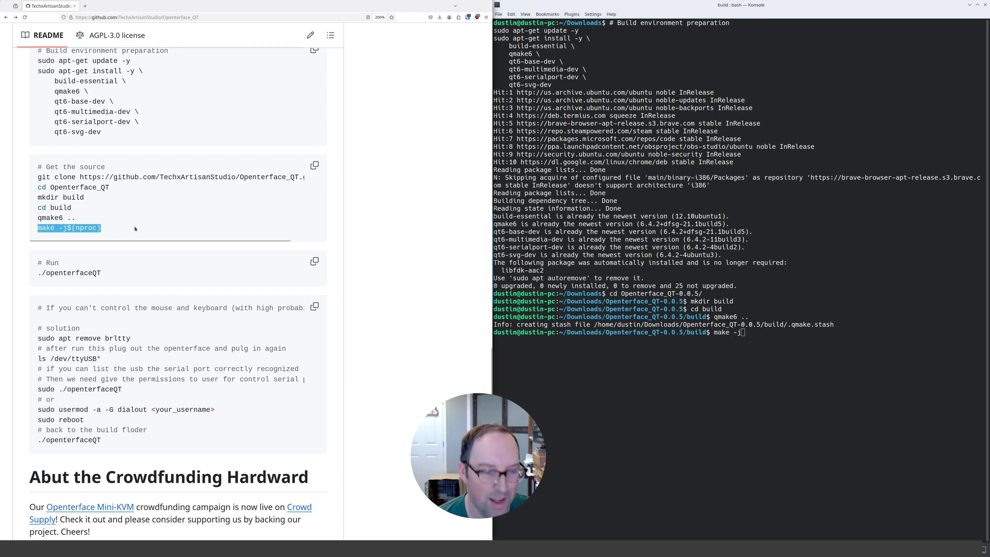
{"action": "left_click", "coordinate": [781, 345]}
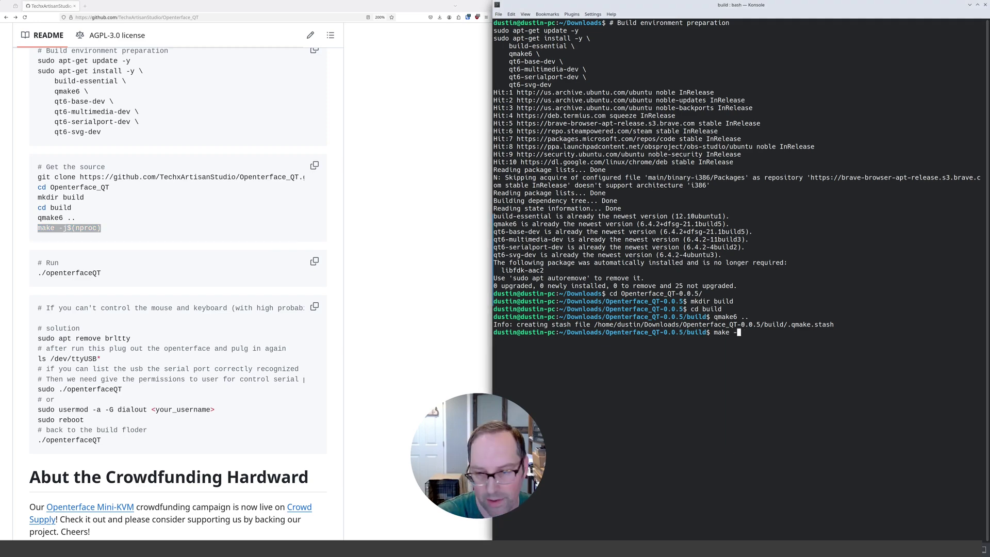
{"action": "key", "text": "BackSpace"}
{"action": "key", "text": "BackSpace"}
{"action": "key", "text": "BackSpace"}
{"action": "key", "text": "BackSpace"}
{"action": "key", "text": "BackSpace"}
{"action": "key", "text": "BackSpace"}
{"action": "key", "text": "BackSpace"}
{"action": "key", "text": "ctrl+shift+v"}
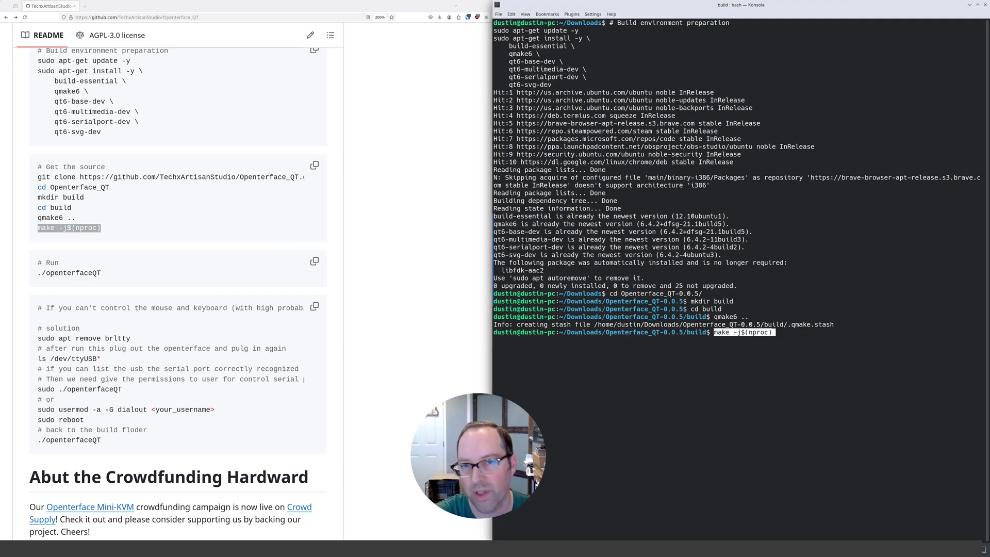
{"action": "key", "text": "Return"}
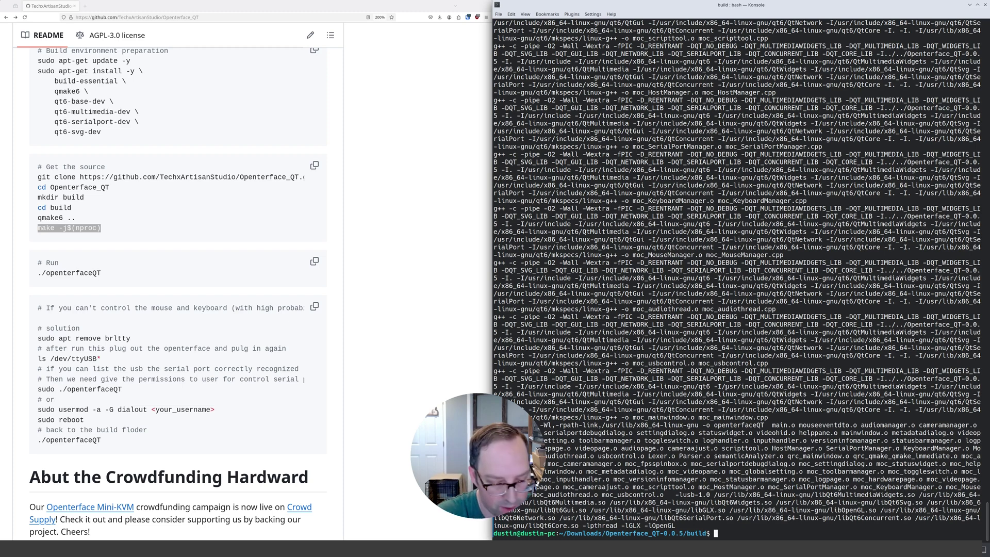
Launch ./openterfaceQT, then move the Mini-KVM window up-left and enlarge it
{"action": "type", "text": "./"}
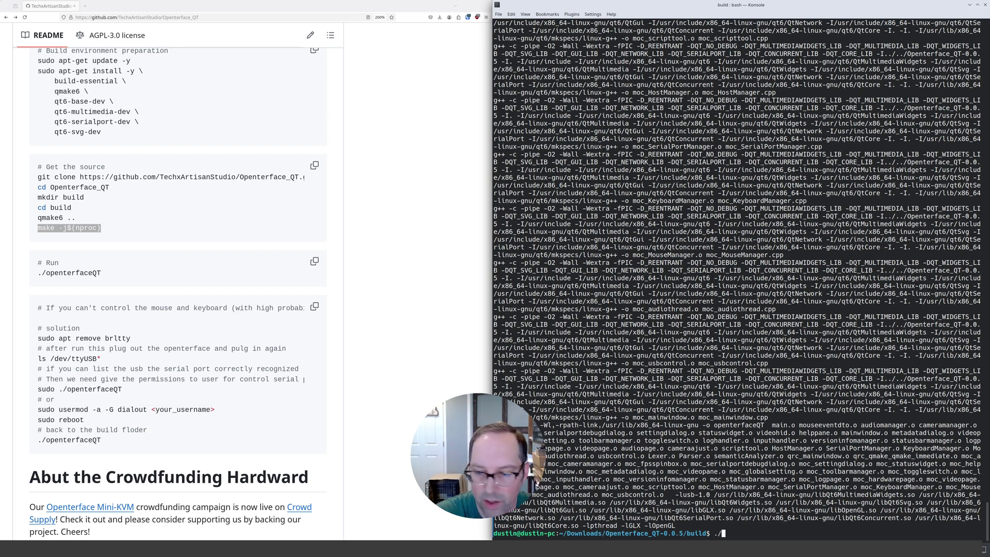
{"action": "type", "text": "open"}
{"action": "key", "text": "Tab"}
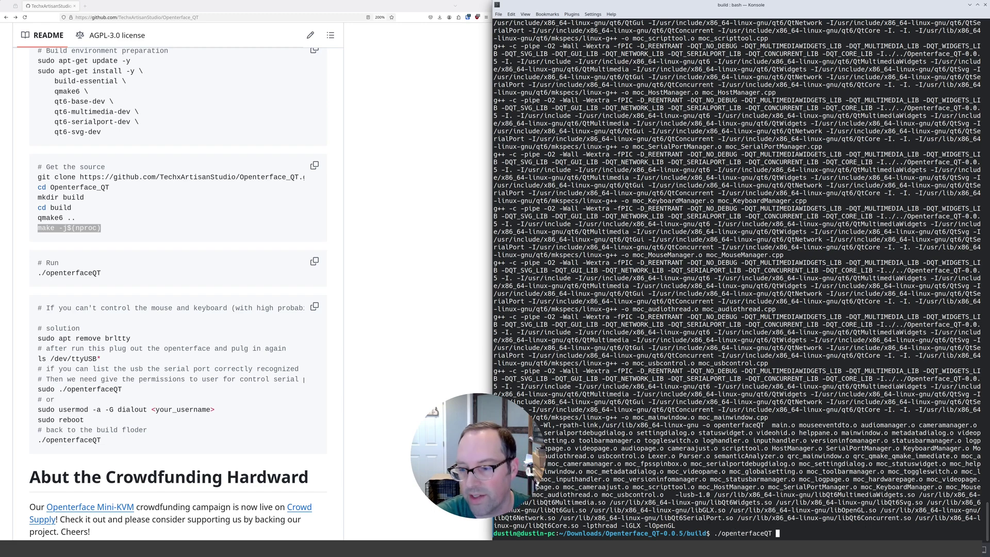
{"action": "key", "text": "Return"}
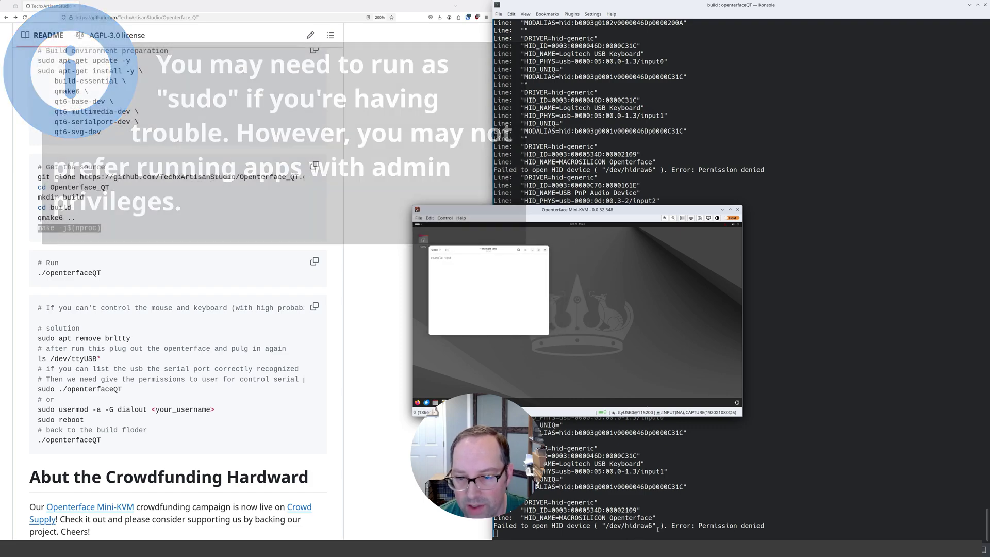
{"action": "left_click_drag", "start_coordinate": [576, 210], "coordinate": [386, 166]}
{"action": "left_click_drag", "start_coordinate": [221, 161], "coordinate": [77, 62]}
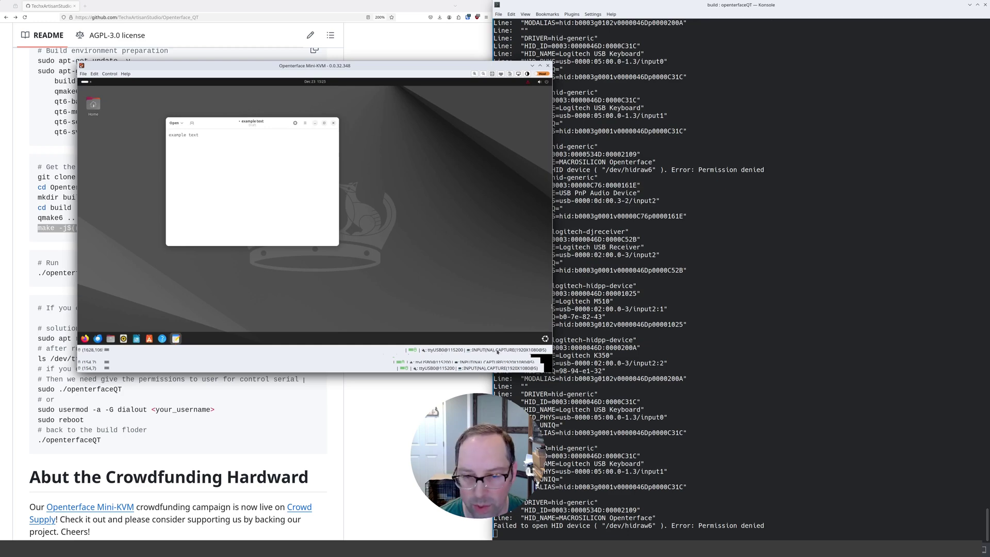
Stretch the Mini-KVM window's bottom-right corner, top-left corner and right edge outward to fill the screen
{"action": "left_click_drag", "start_coordinate": [548, 370], "coordinate": [884, 540]}
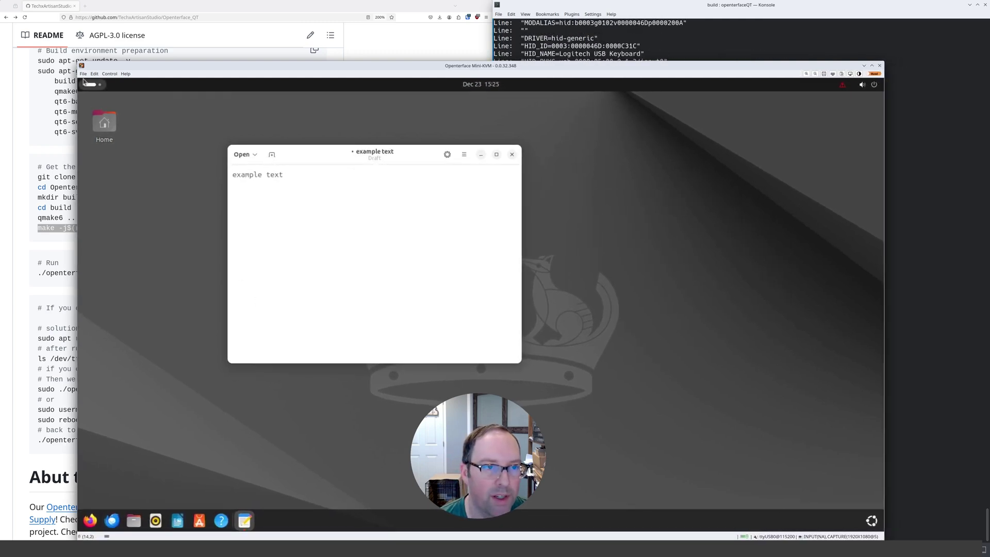
{"action": "left_click_drag", "start_coordinate": [84, 82], "coordinate": [23, 19]}
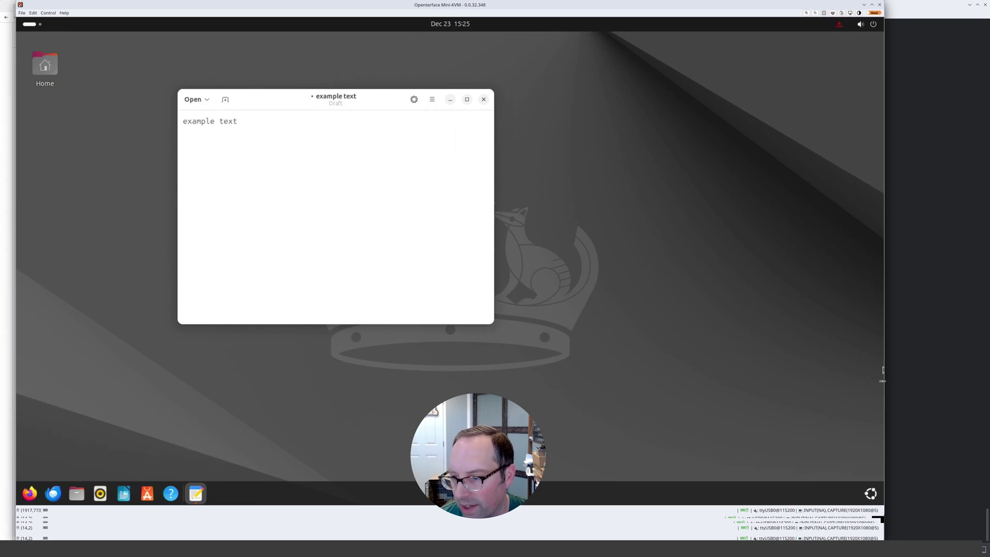
{"action": "left_click_drag", "start_coordinate": [882, 370], "coordinate": [924, 385]}
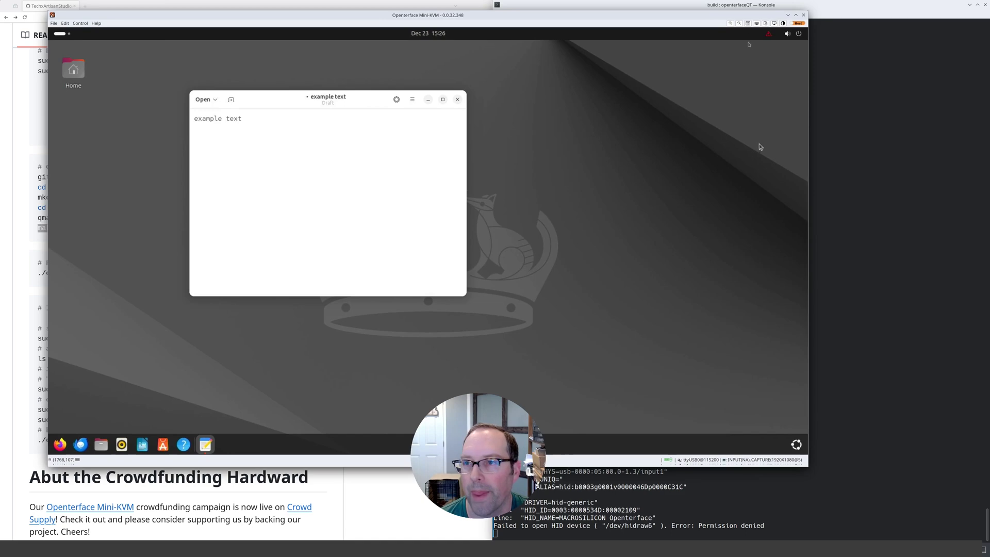
Zoom the remote desktop view in twice and back out, then unfocus the remote text editor
{"action": "left_click", "coordinate": [731, 24]}
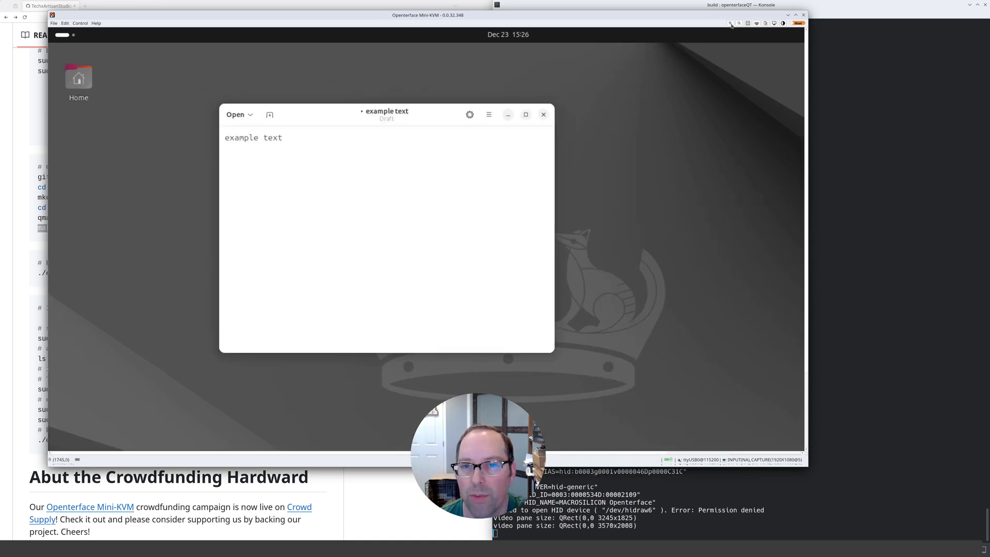
{"action": "left_click", "coordinate": [731, 24]}
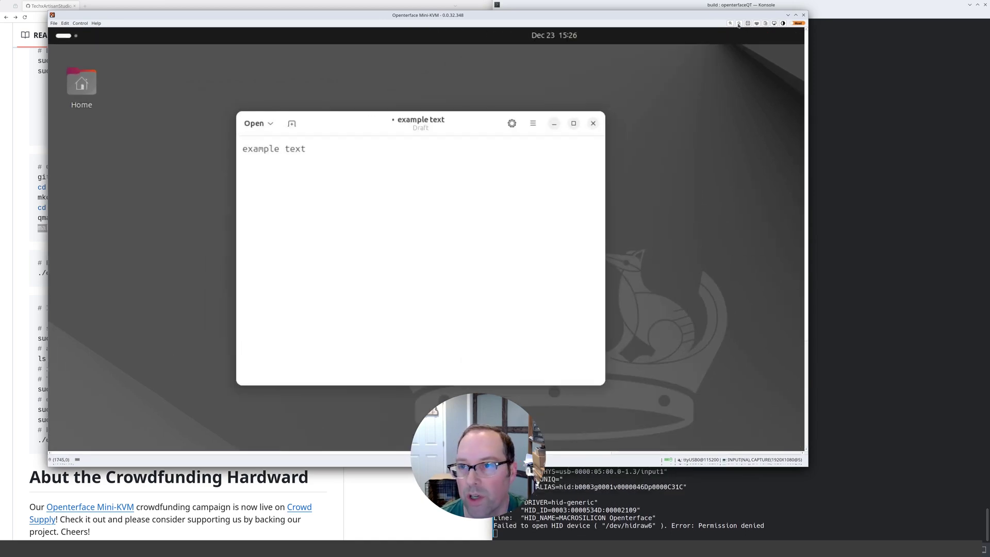
{"action": "left_click", "coordinate": [738, 24]}
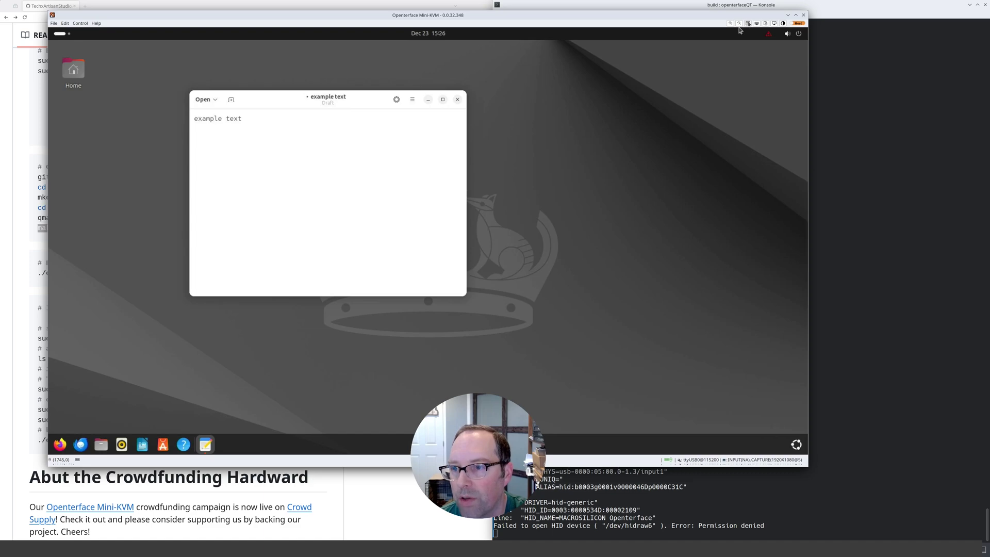
{"action": "left_click", "coordinate": [750, 32]}
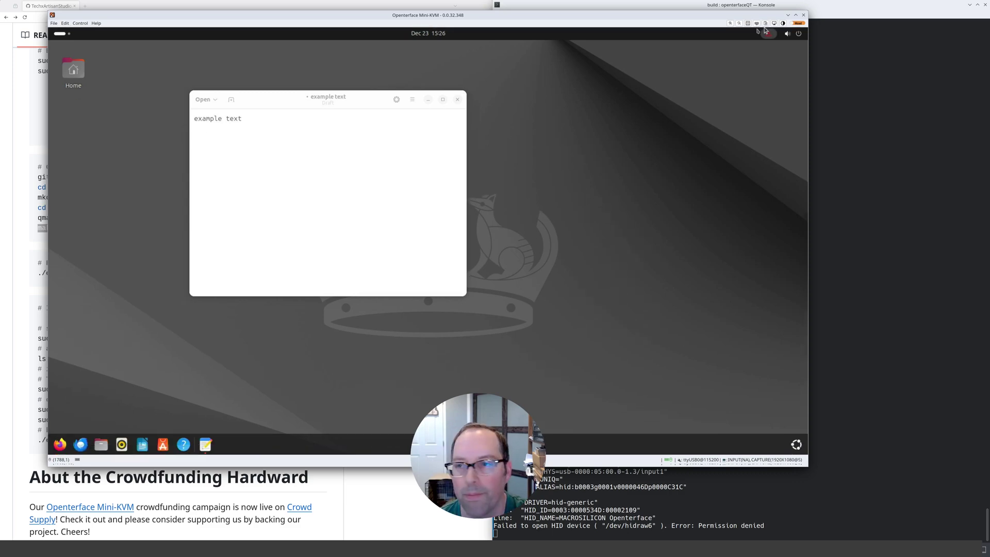
Paste make -j$(nproc) twice after 'example text' in the remote editor, then toggle the screensaver
{"action": "left_click", "coordinate": [757, 23]}
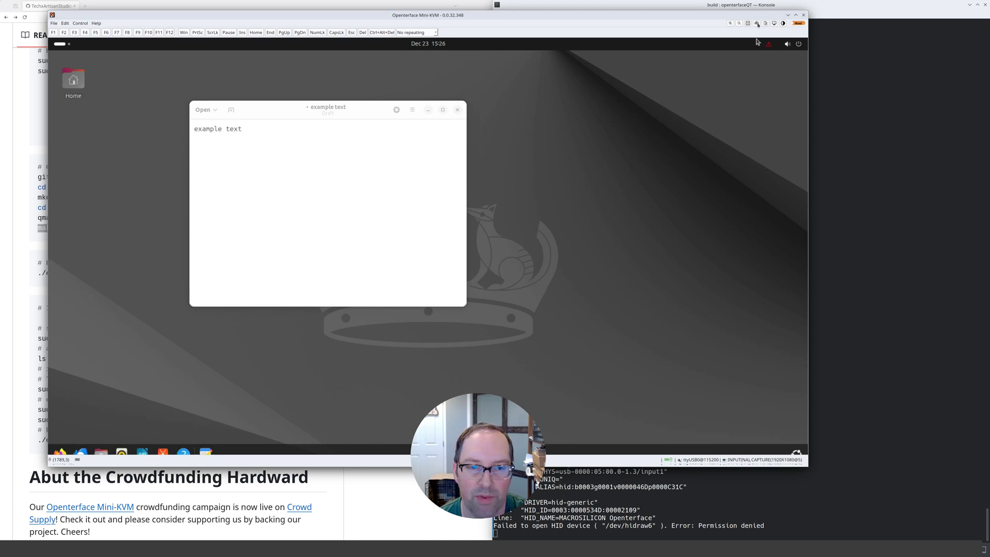
{"action": "left_click", "coordinate": [756, 23]}
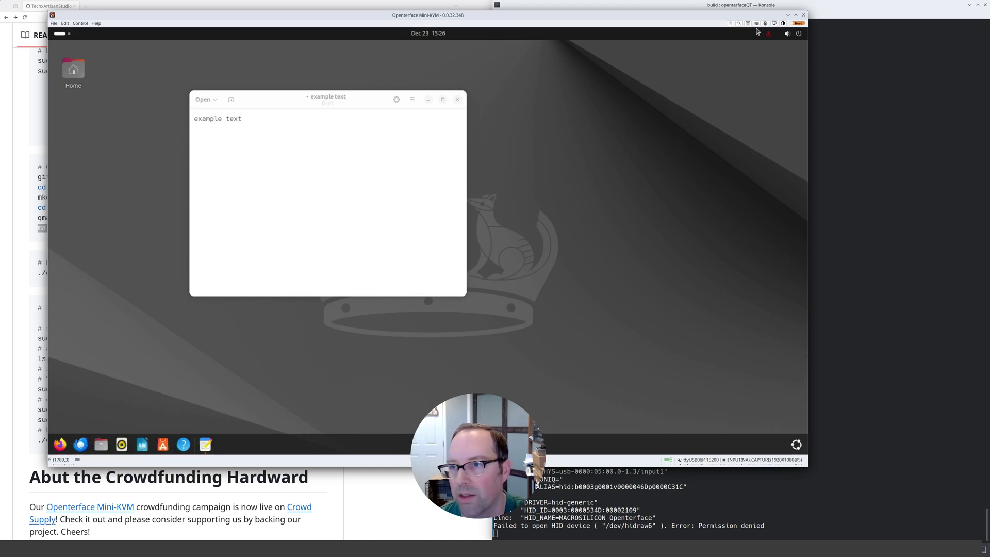
{"action": "left_click", "coordinate": [354, 147]}
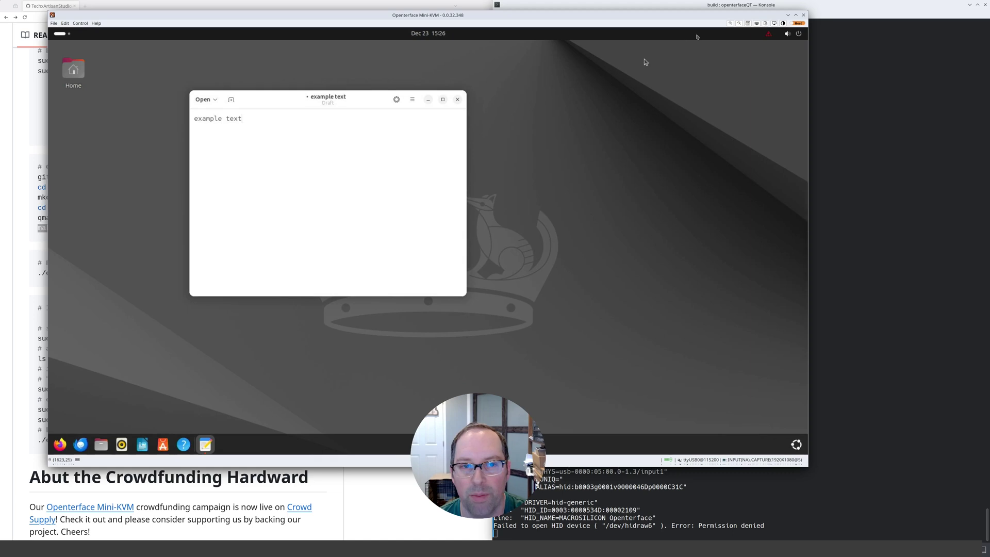
{"action": "left_click", "coordinate": [766, 25]}
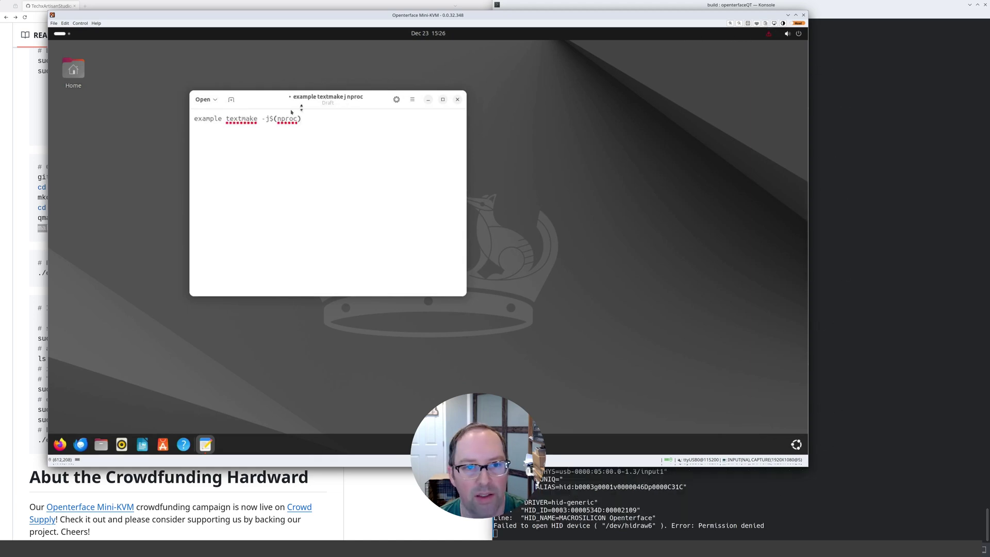
{"action": "left_click", "coordinate": [65, 23]}
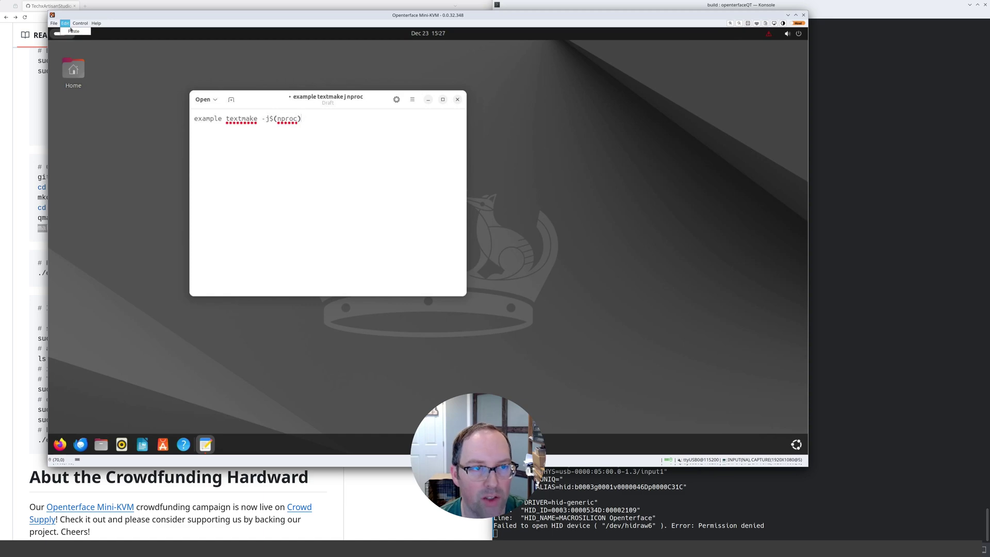
{"action": "left_click", "coordinate": [73, 31]}
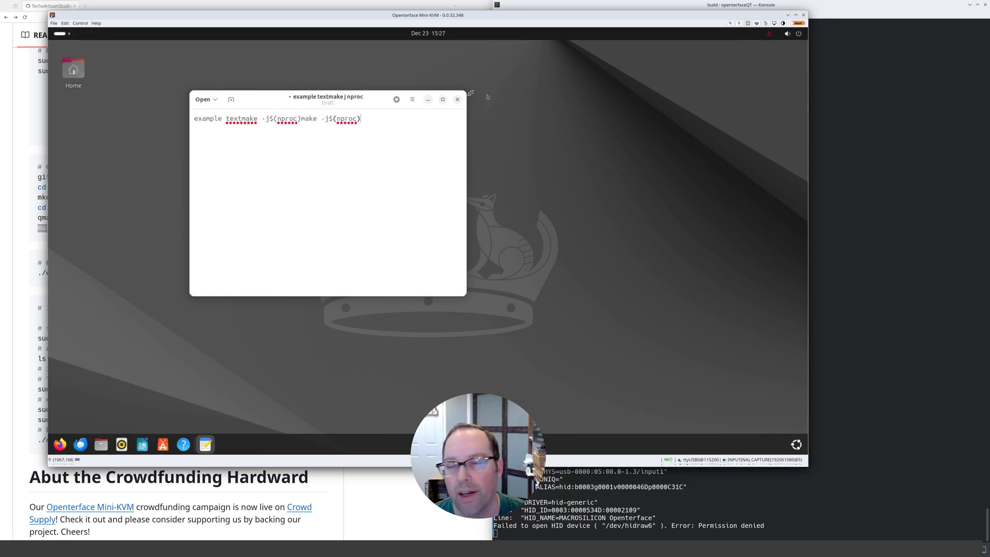
{"action": "left_click", "coordinate": [775, 24]}
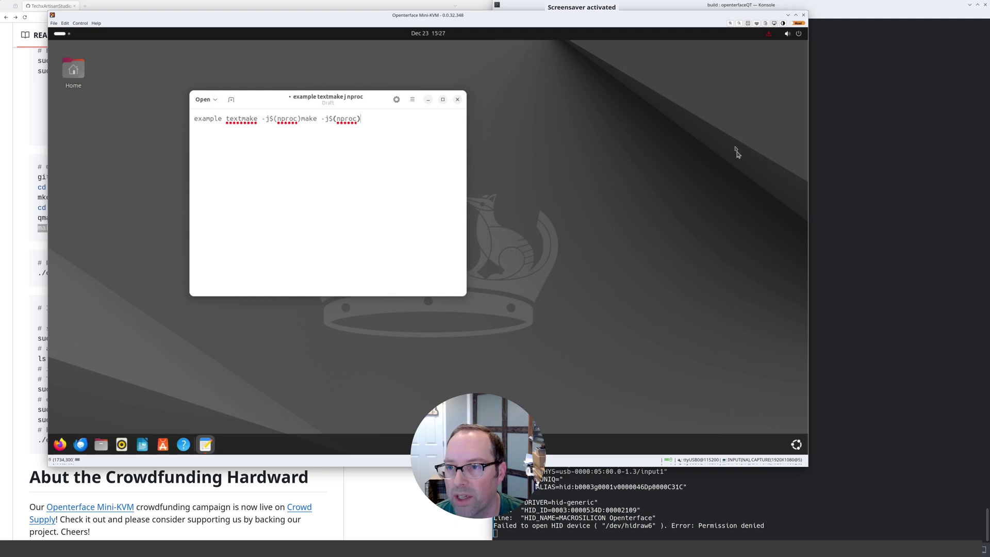
{"action": "left_click", "coordinate": [775, 24]}
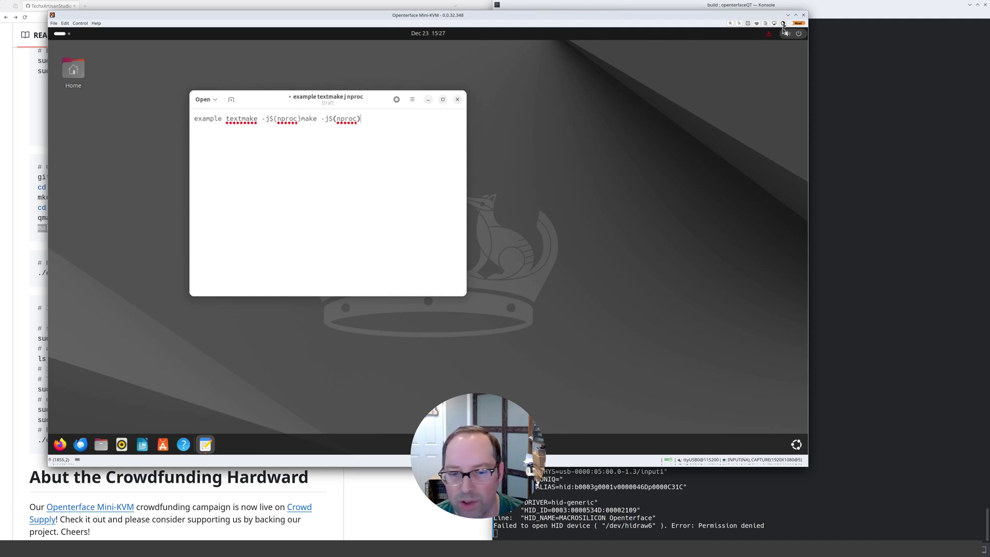
Click the remote desktop background to take focus away from the text editor
{"action": "left_click", "coordinate": [666, 107]}
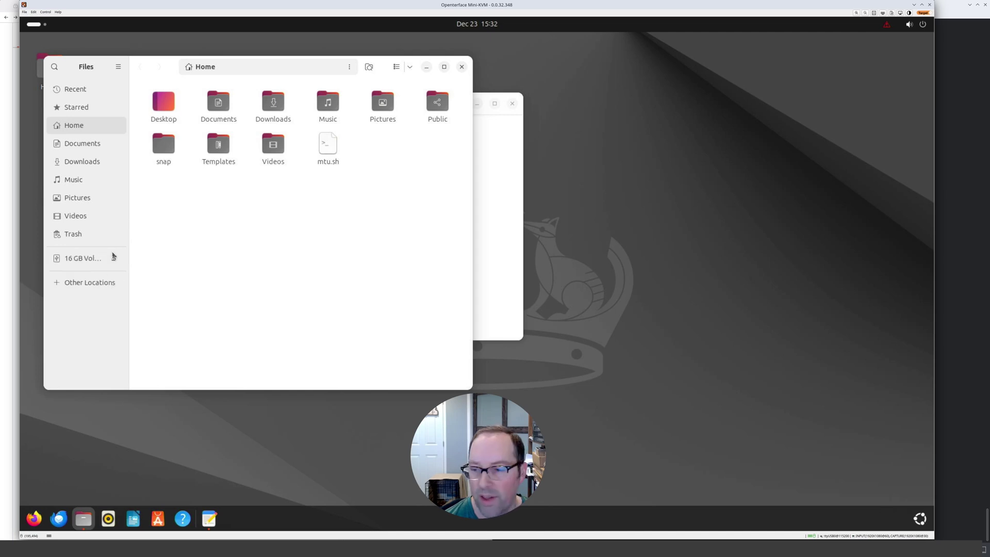
{"action": "left_click", "coordinate": [73, 261]}
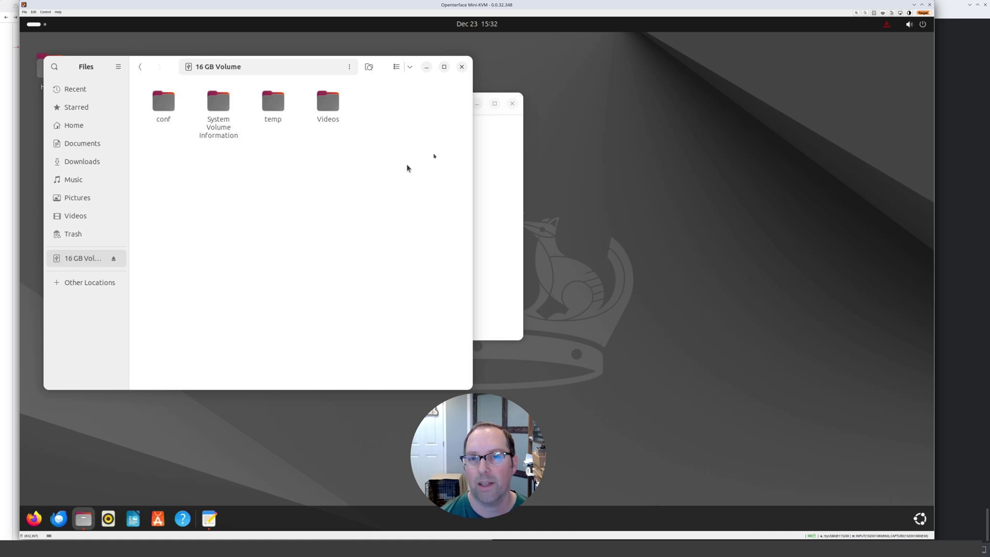
{"action": "left_click", "coordinate": [462, 67]}
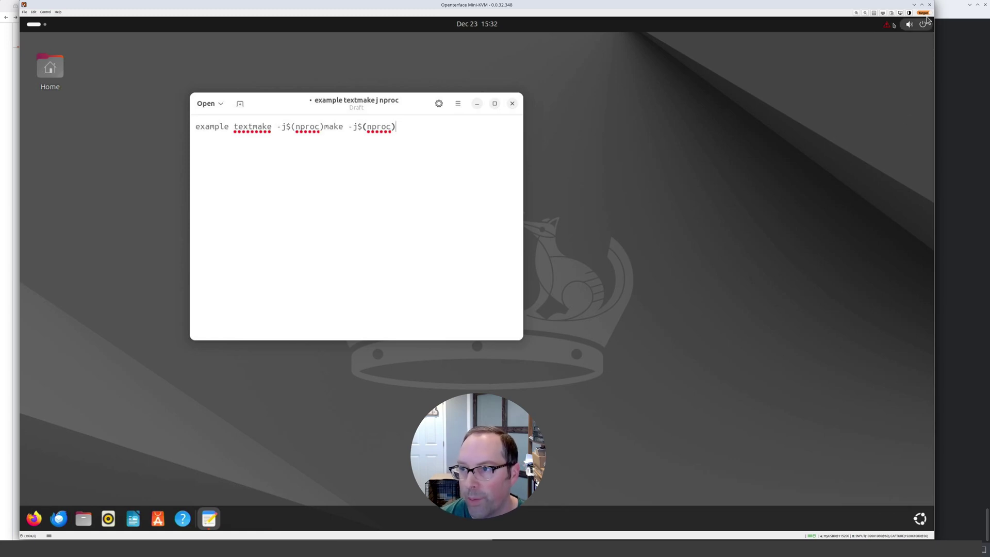
Open Files on the target, switch the shared USB port to Host, and dismiss the host's media popup
{"action": "left_click", "coordinate": [83, 518]}
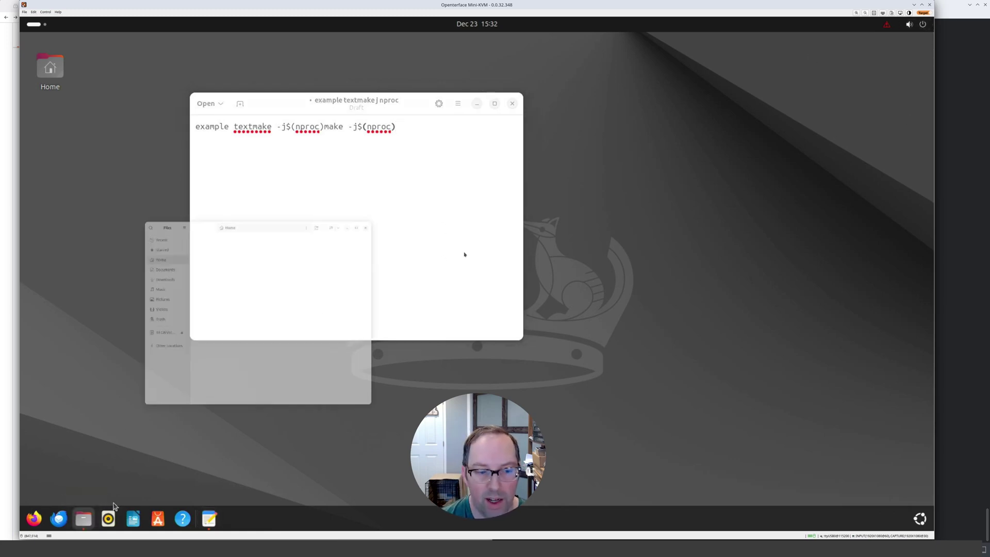
{"action": "left_click", "coordinate": [925, 16]}
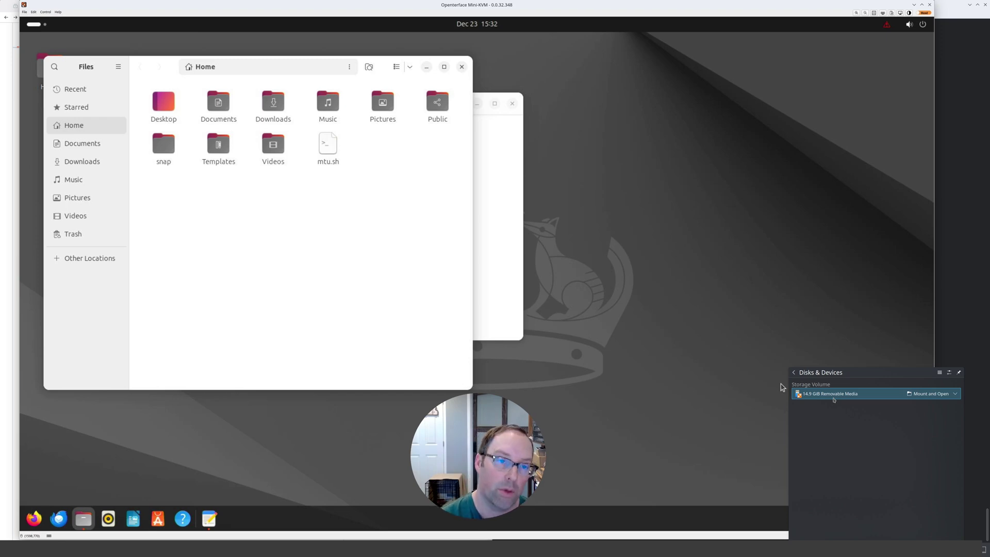
{"action": "left_click", "coordinate": [399, 290]}
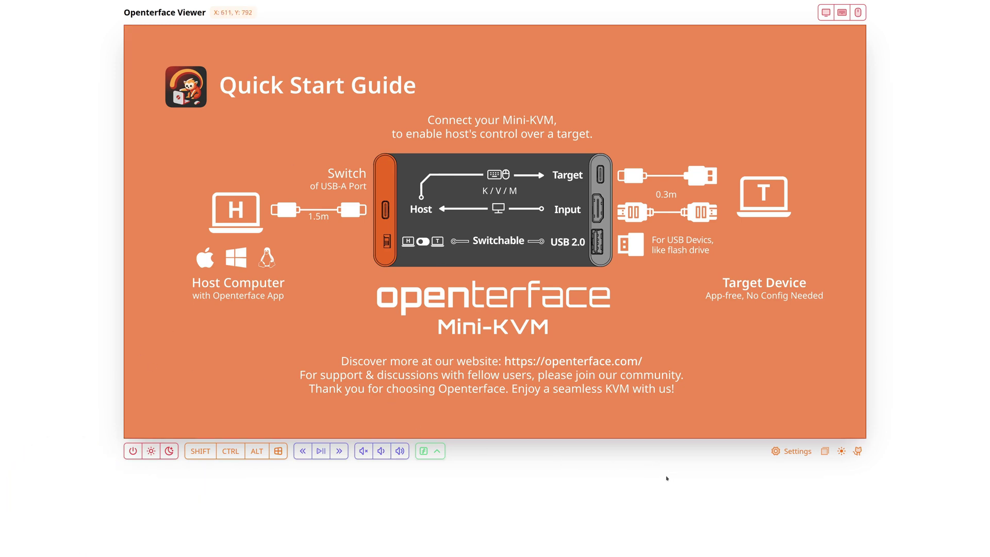
Switch Openterface Viewer to its dark theme using the sun/moon toggle
{"action": "left_click", "coordinate": [842, 452]}
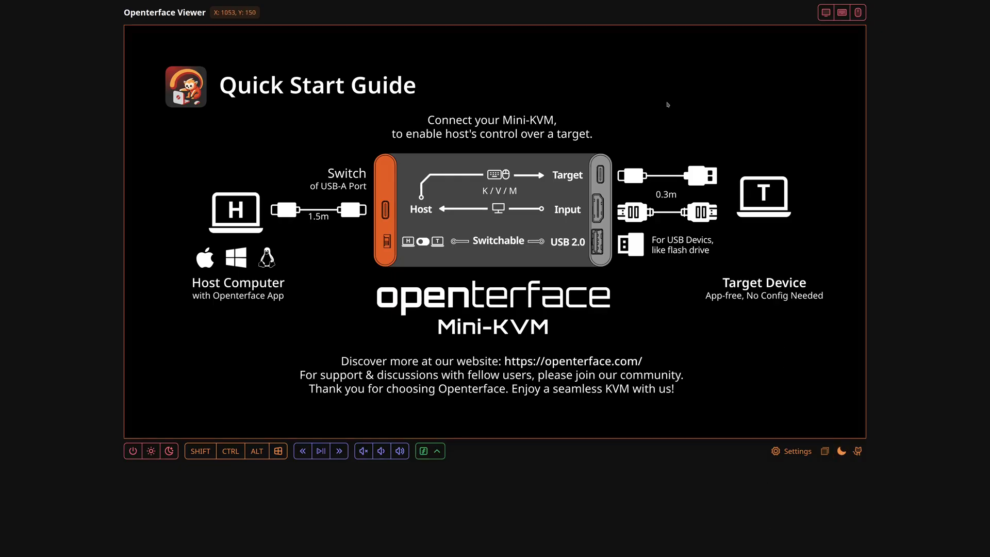
Start monitor capture, allow the browser to use the capture device, and enable mouse capture
{"action": "left_click", "coordinate": [822, 16]}
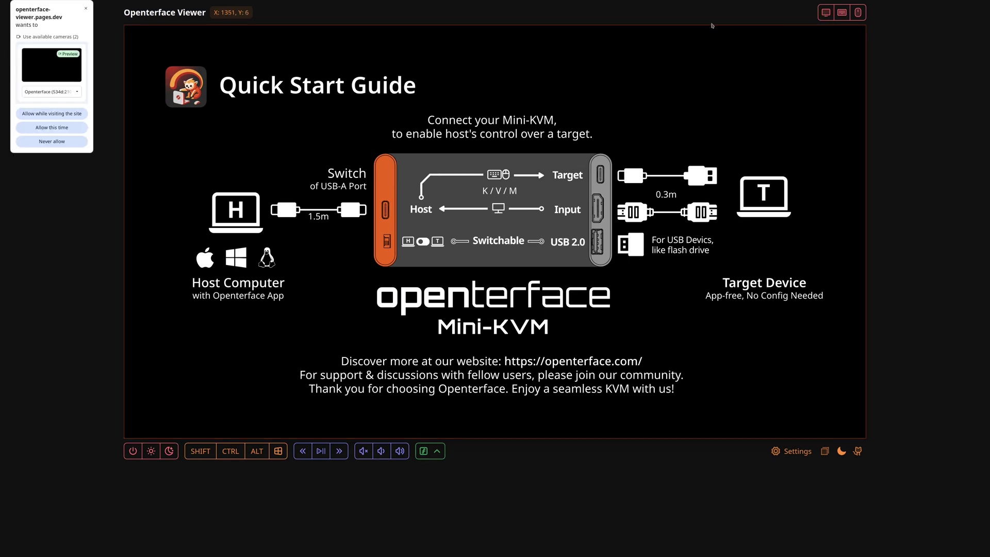
{"action": "left_click", "coordinate": [44, 115]}
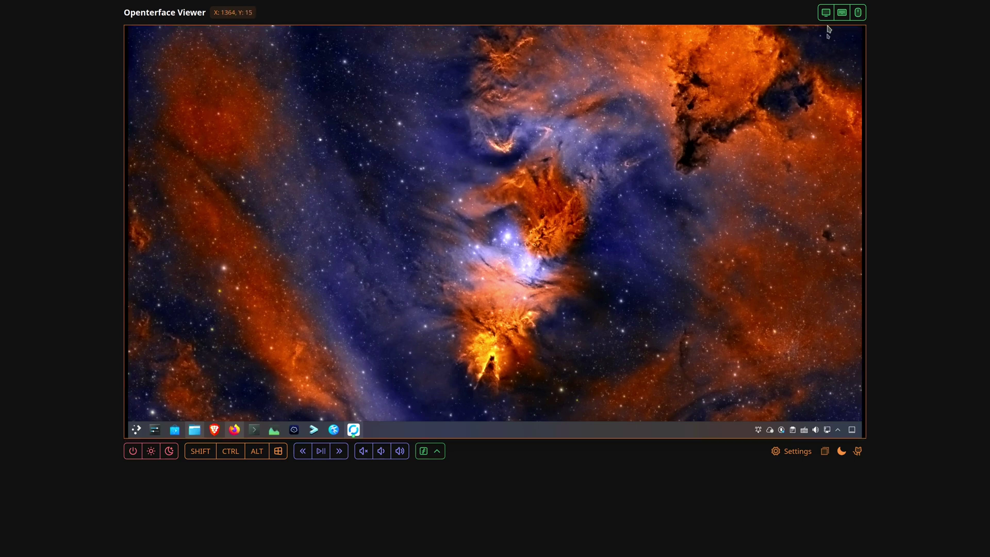
{"action": "left_click", "coordinate": [857, 13]}
Connect to the USB2.0-Serial (ttyUSB0) port, then re-enable monitor and keyboard capture
{"action": "left_click", "coordinate": [825, 15]}
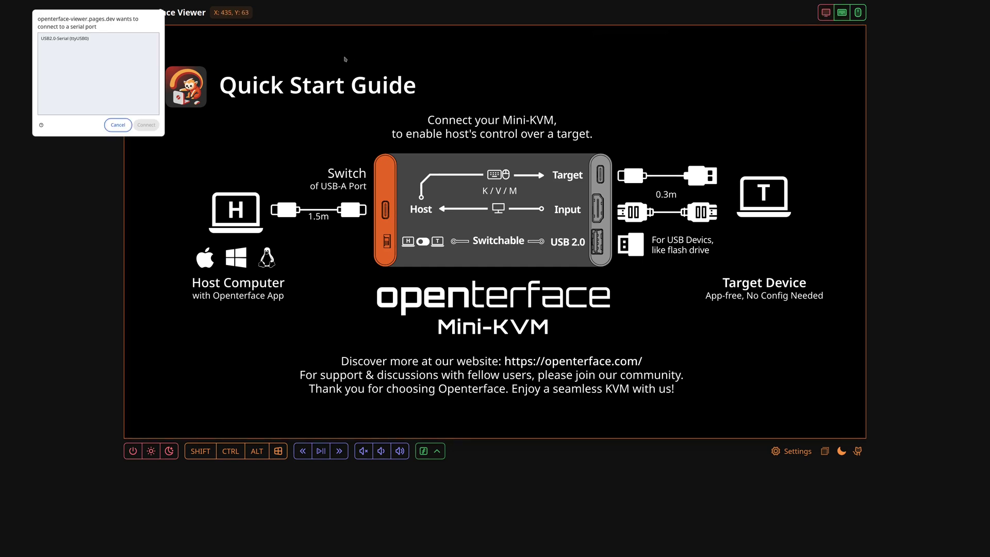
{"action": "left_click", "coordinate": [62, 39]}
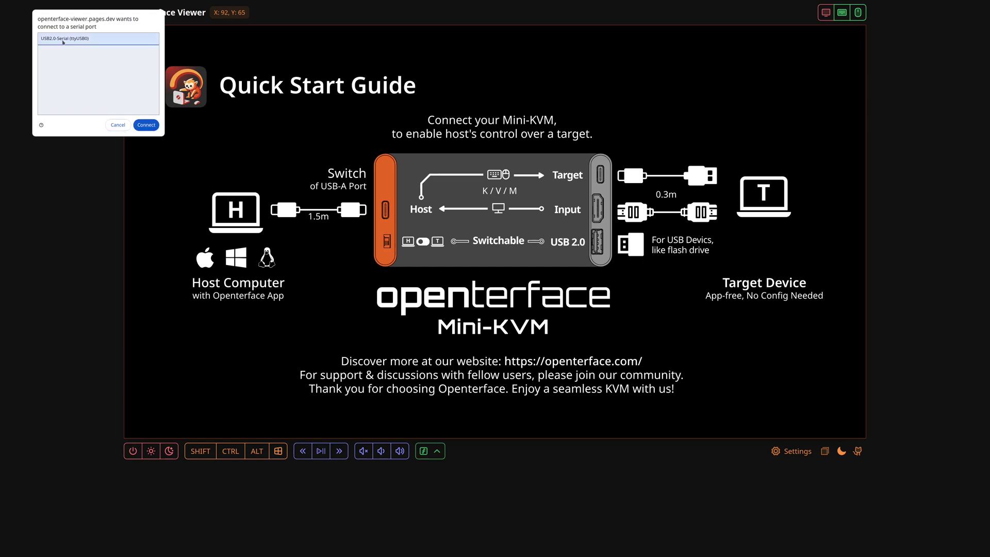
{"action": "left_click", "coordinate": [147, 125]}
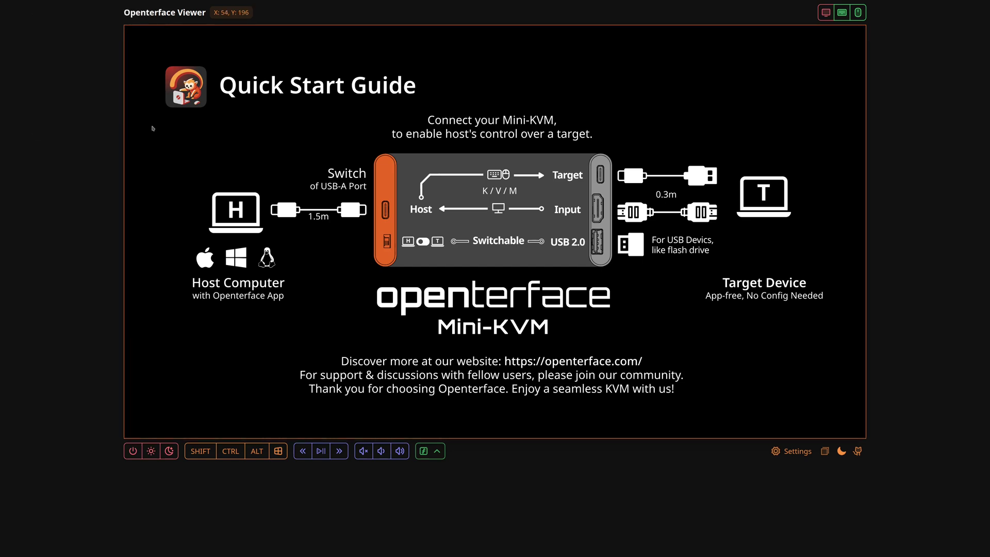
{"action": "left_click", "coordinate": [826, 12]}
{"action": "left_click", "coordinate": [842, 12]}
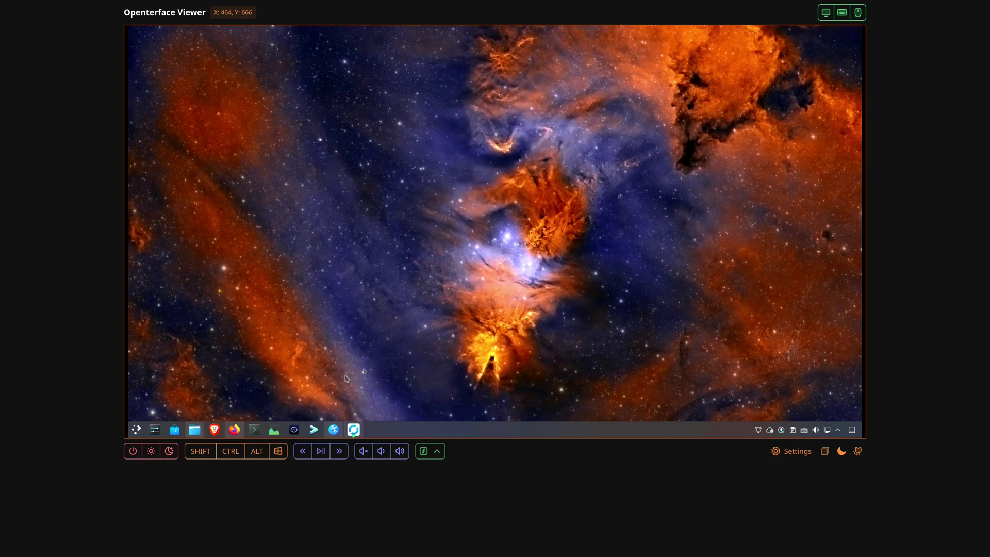
{"action": "left_click", "coordinate": [335, 428]}
{"action": "type", "text": "dsafjkdlsfj fdskl jsdfas"}
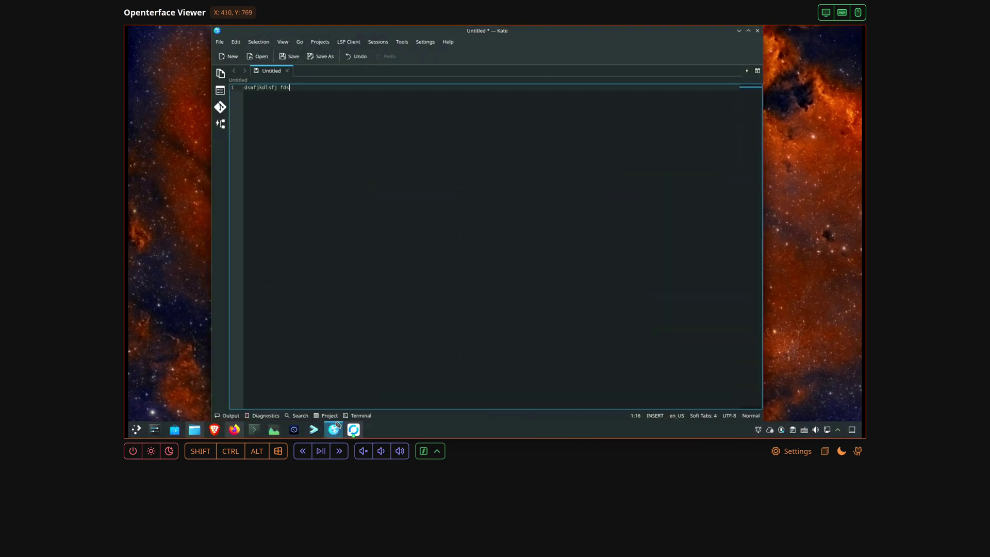
{"action": "type", "text": "dsafdsf dsfdas fdsa fdsa fds"}
{"action": "key", "text": "super+d"}
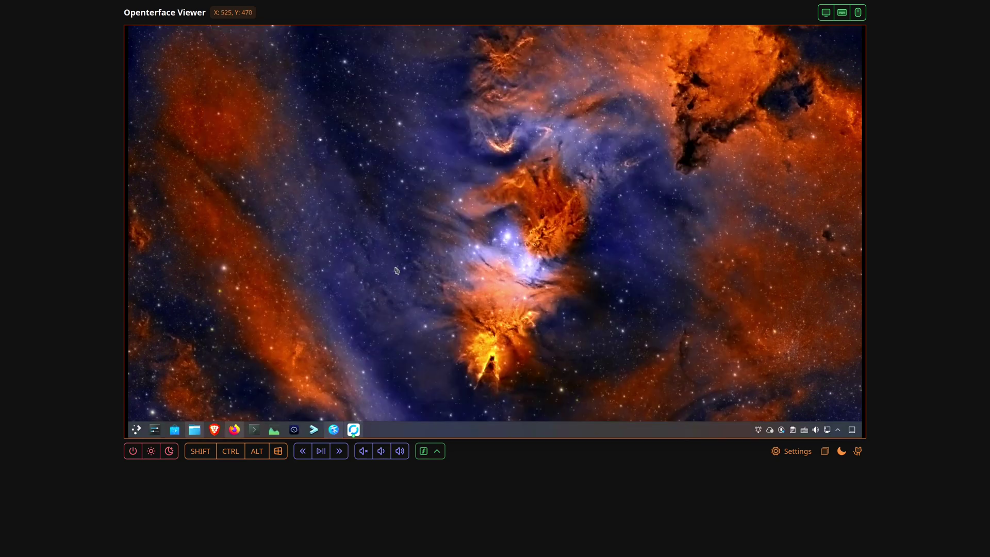